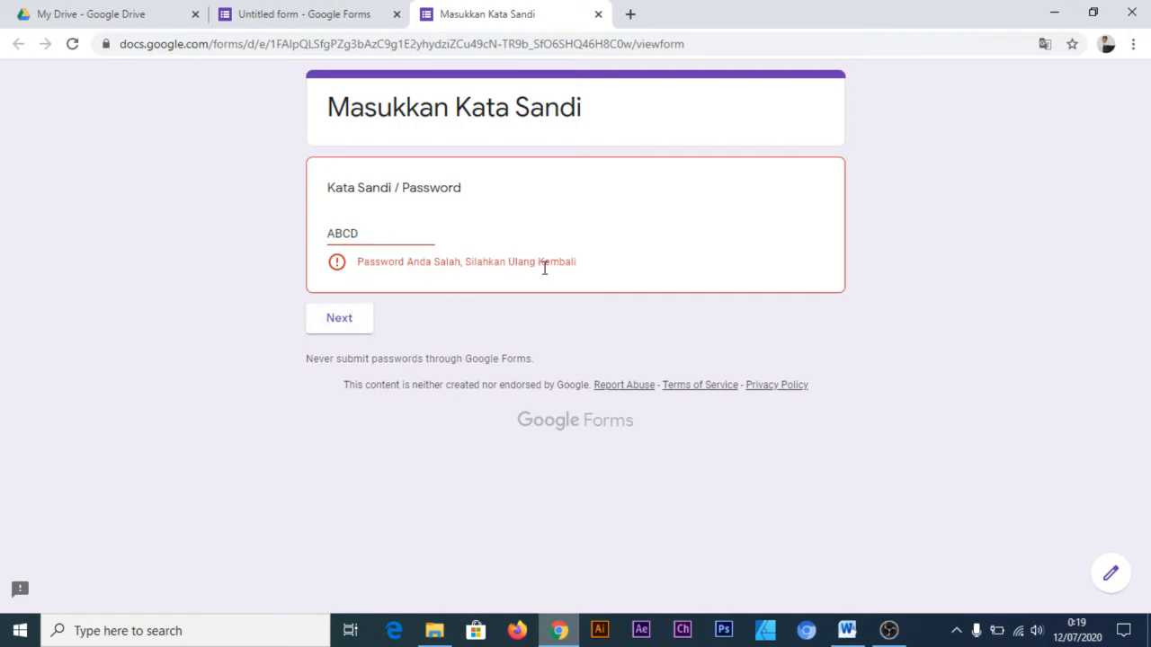
Replace the wrong entry in the Kata Sandi / Password field with the correct password and continue to the next section
left_click_drag(362, 234, 271, 235)
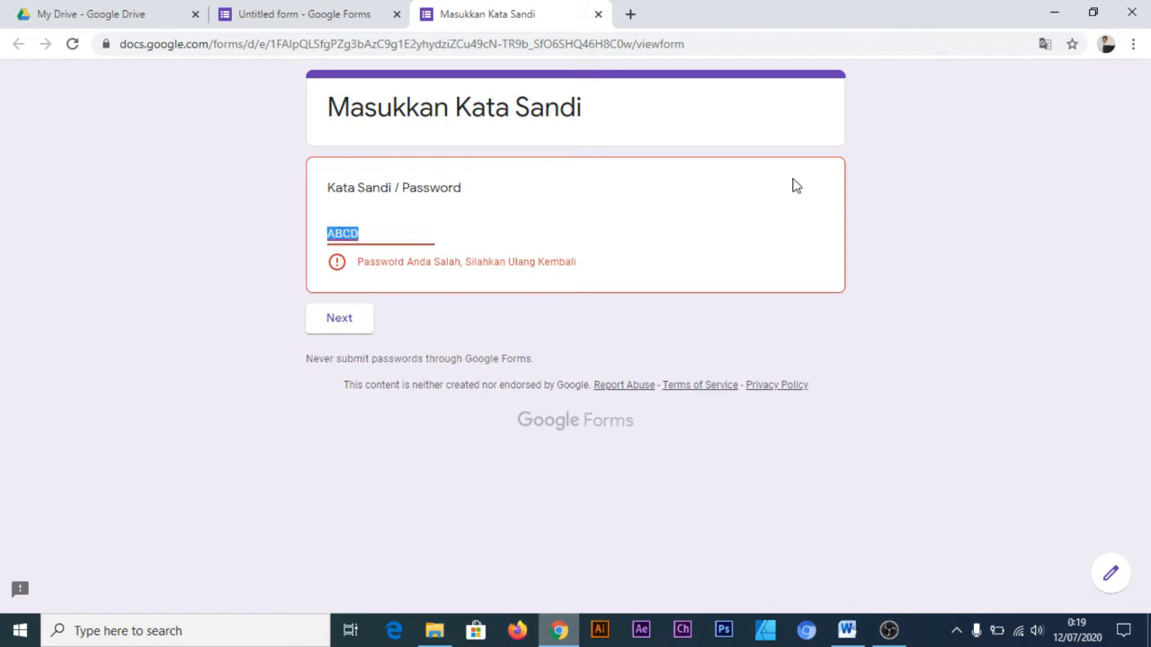
type("123456")
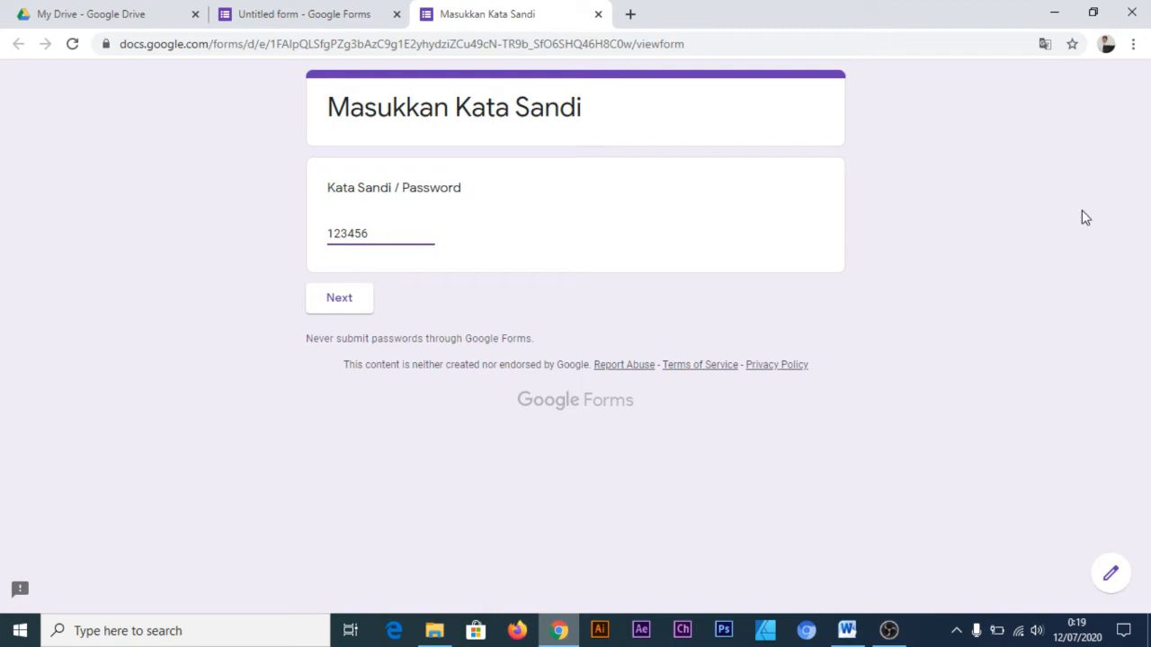
left_click(350, 296)
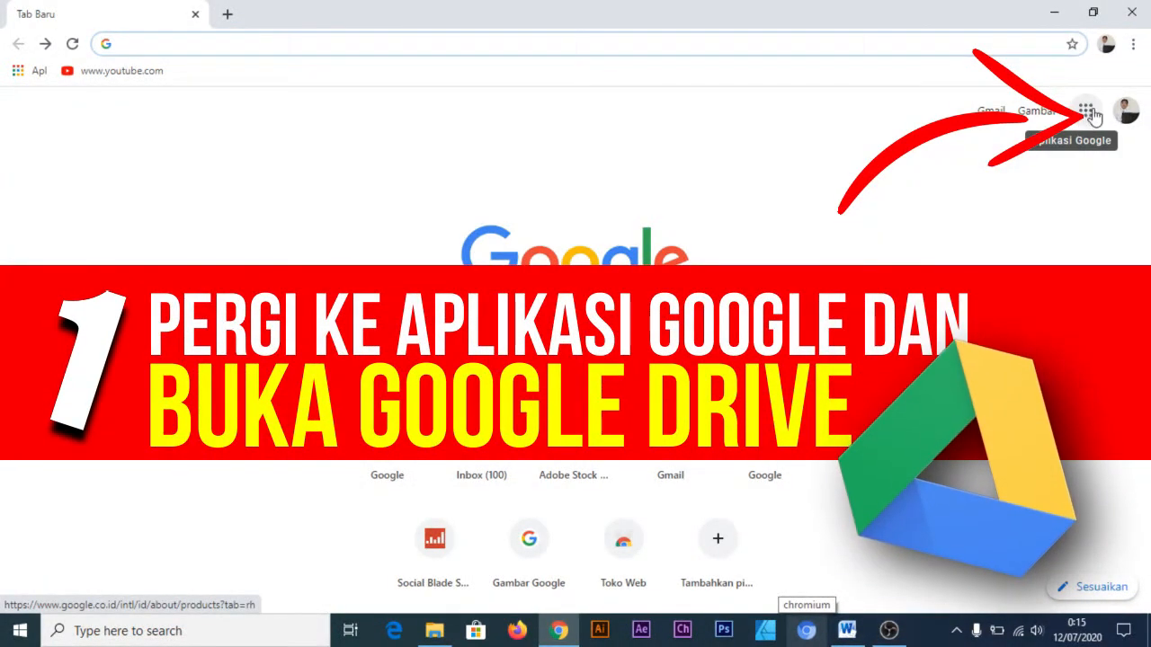
Open Google Drive from the Google apps and create a new blank Google Forms form in My Drive
left_click(1086, 115)
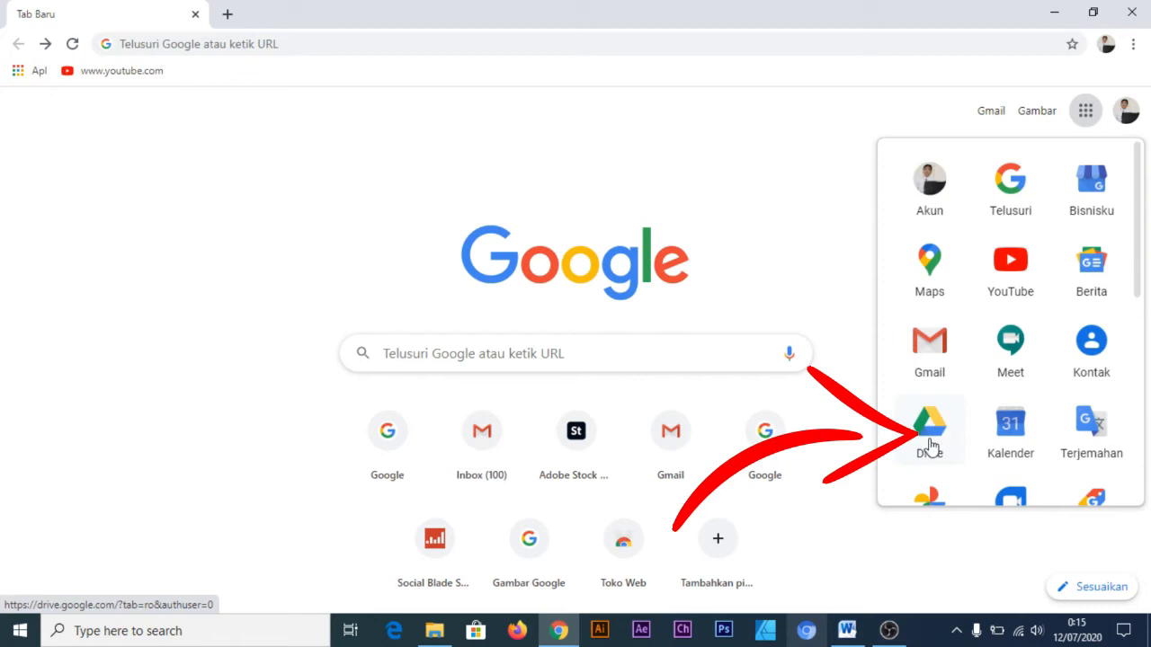
left_click(941, 438)
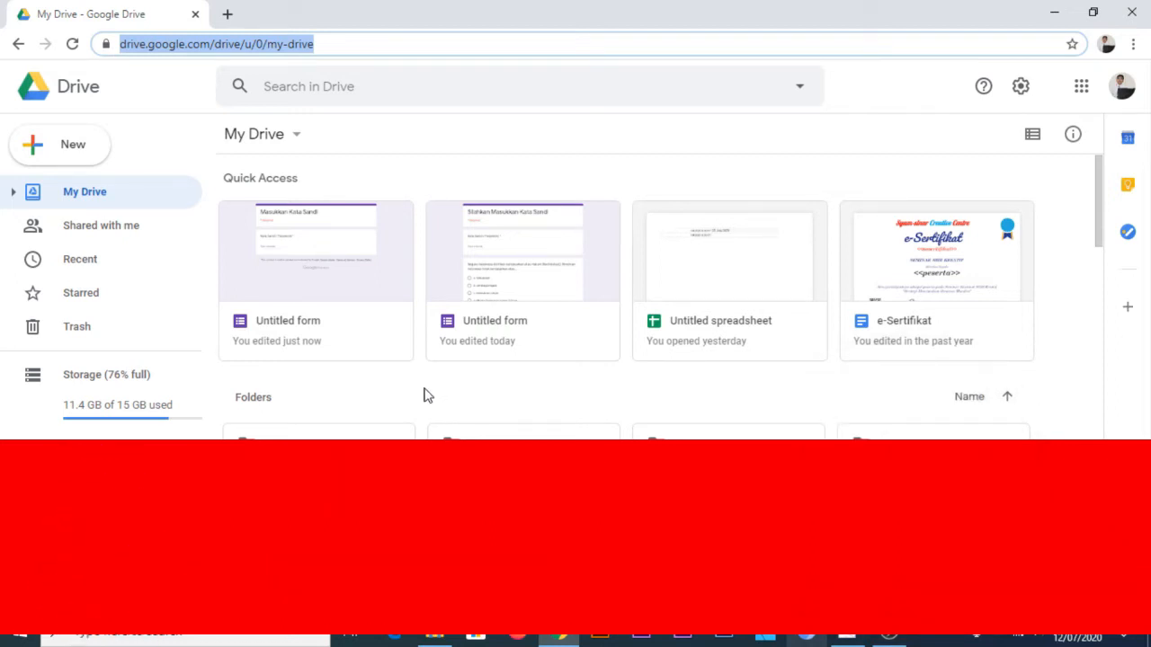
left_click(426, 395)
right_click(424, 394)
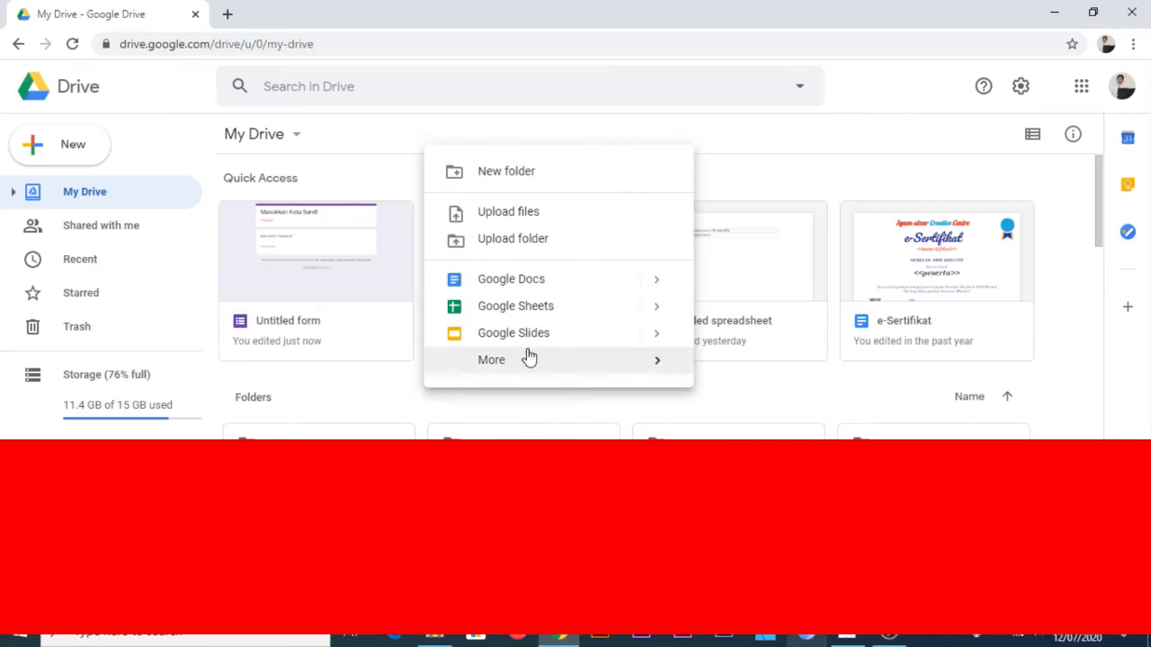
mouse_move(594, 363)
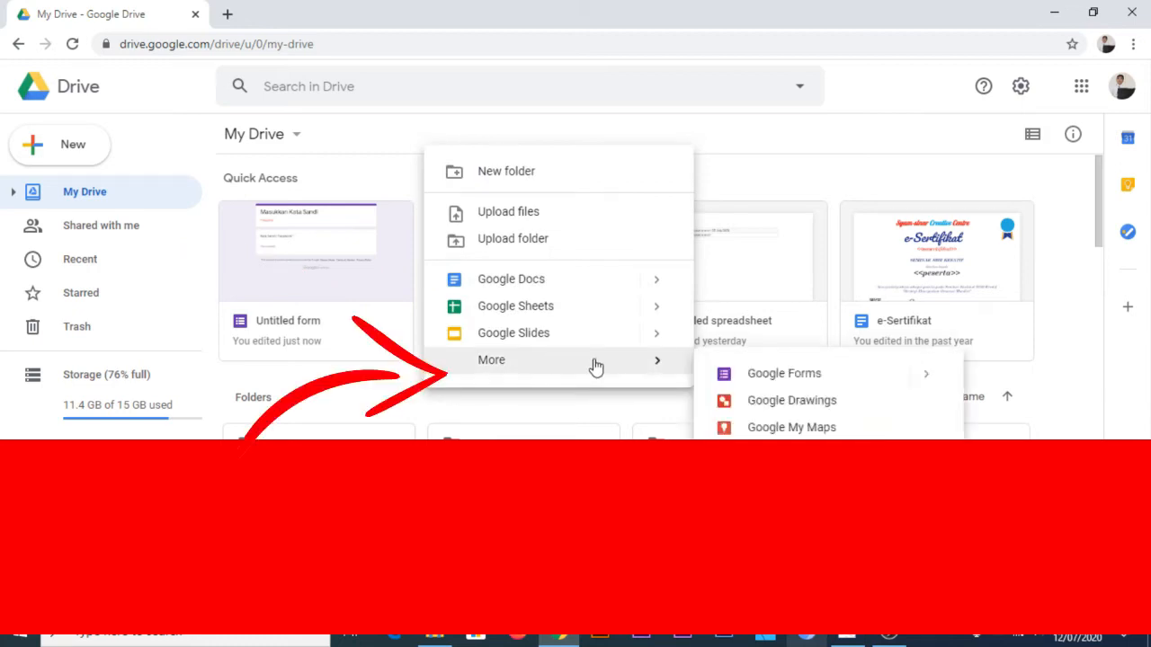
left_click(758, 378)
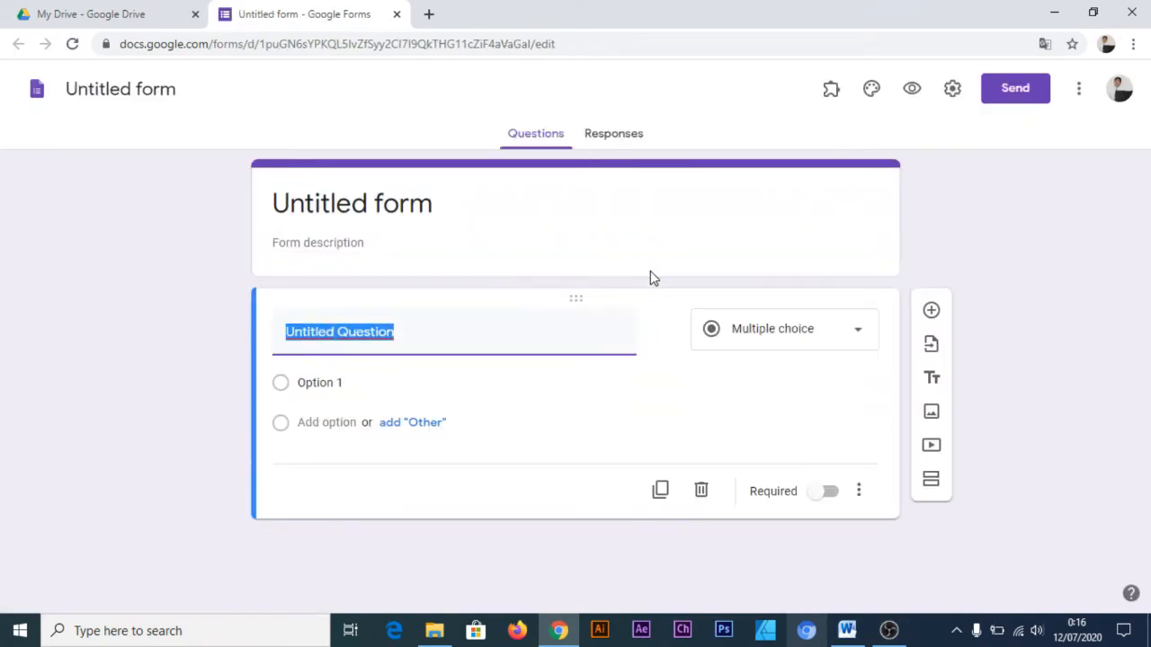
Set the form's title to "Masukkan Kata Sandi"
left_click(545, 212)
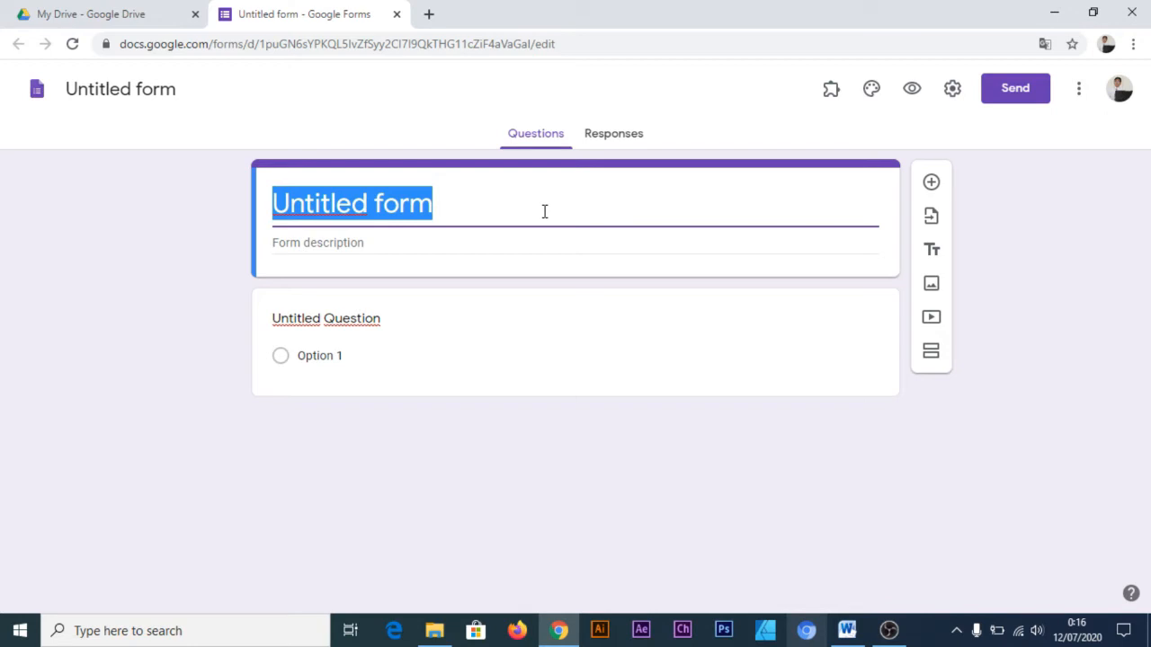
type("masu")
key("BackSpace")
key("BackSpace")
key("BackSpace")
key("BackSpace")
type("Masukkan Kat")
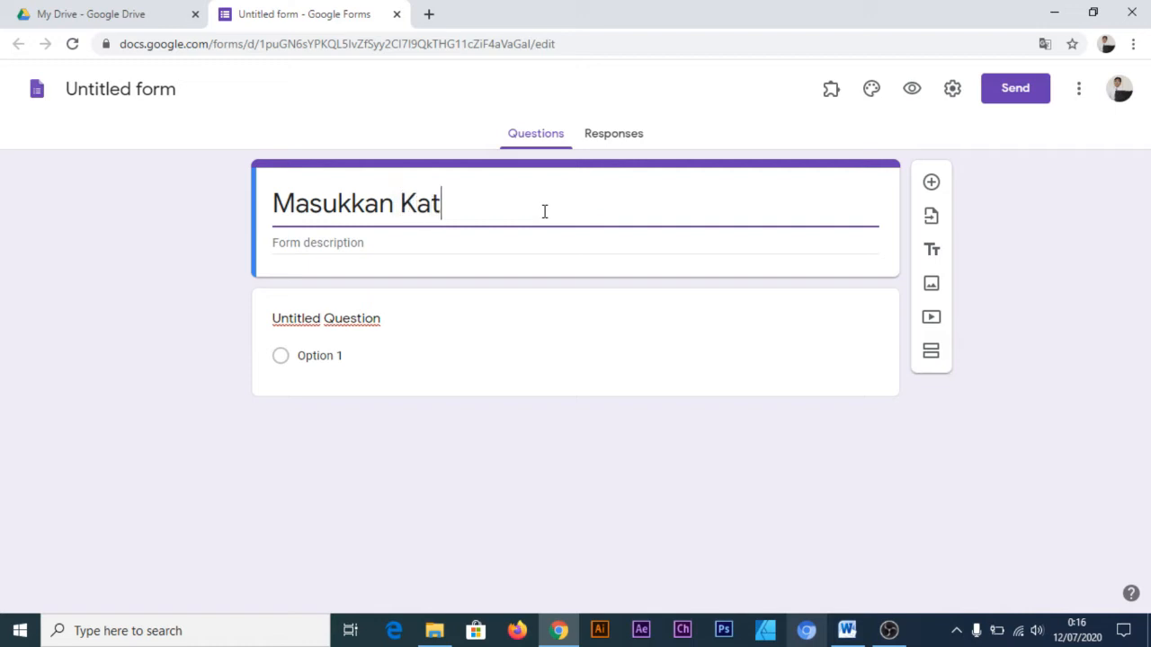
type("a Sandi")
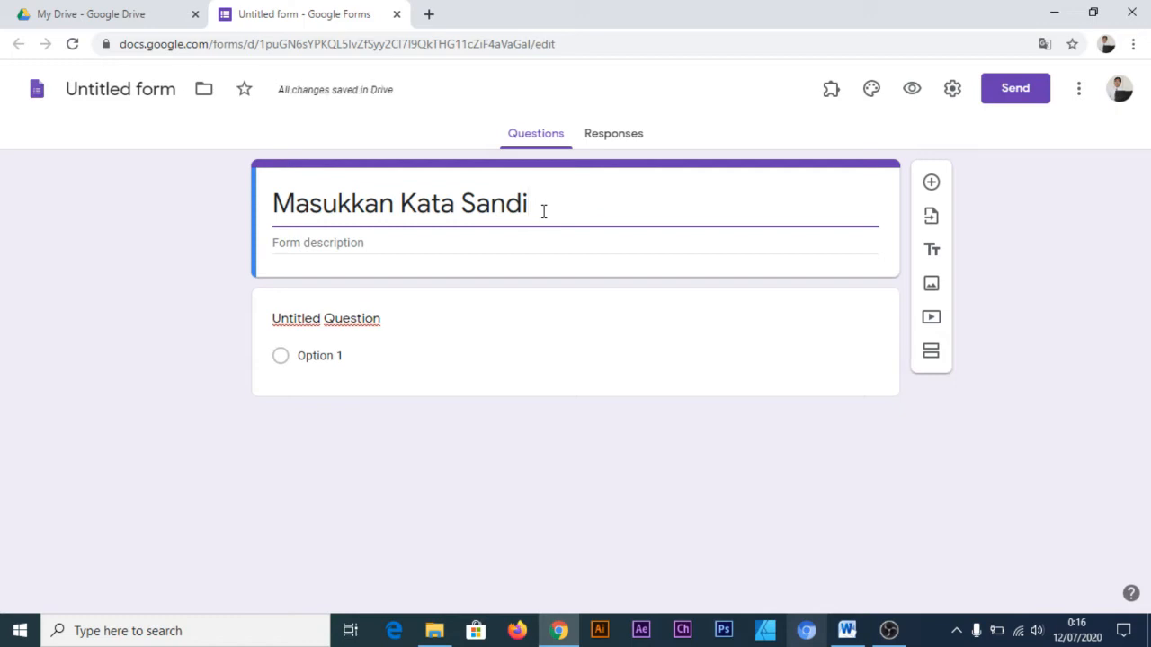
Title the first question "Kata Sandi / Password" and make it a short-answer question
left_click(377, 320)
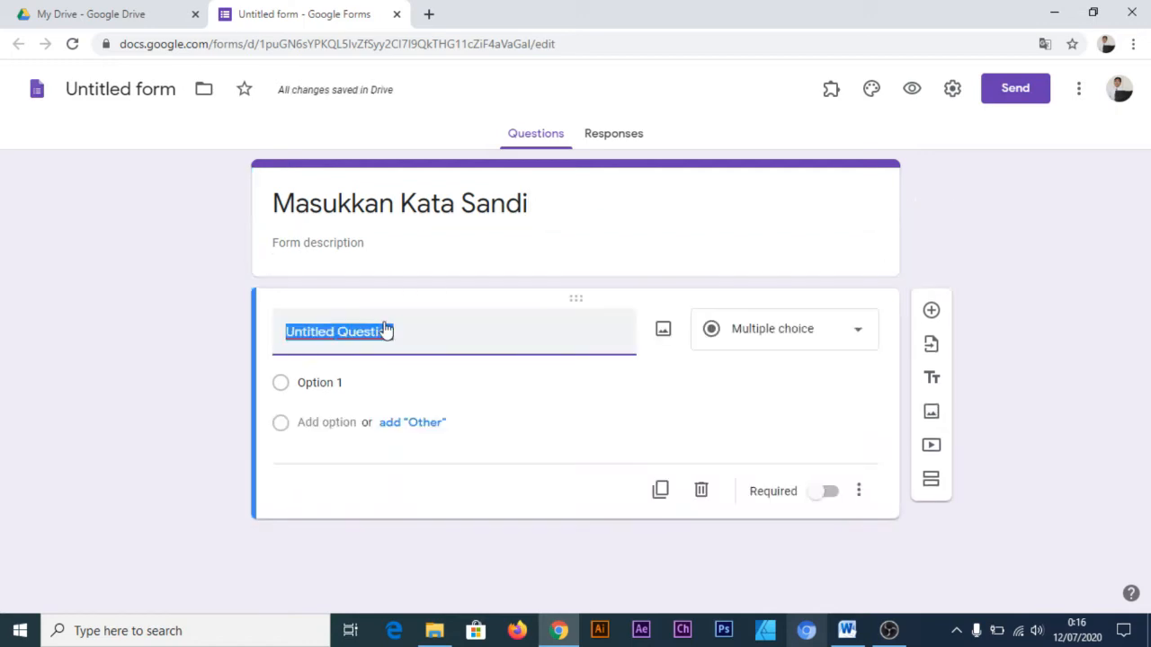
type("Kata S")
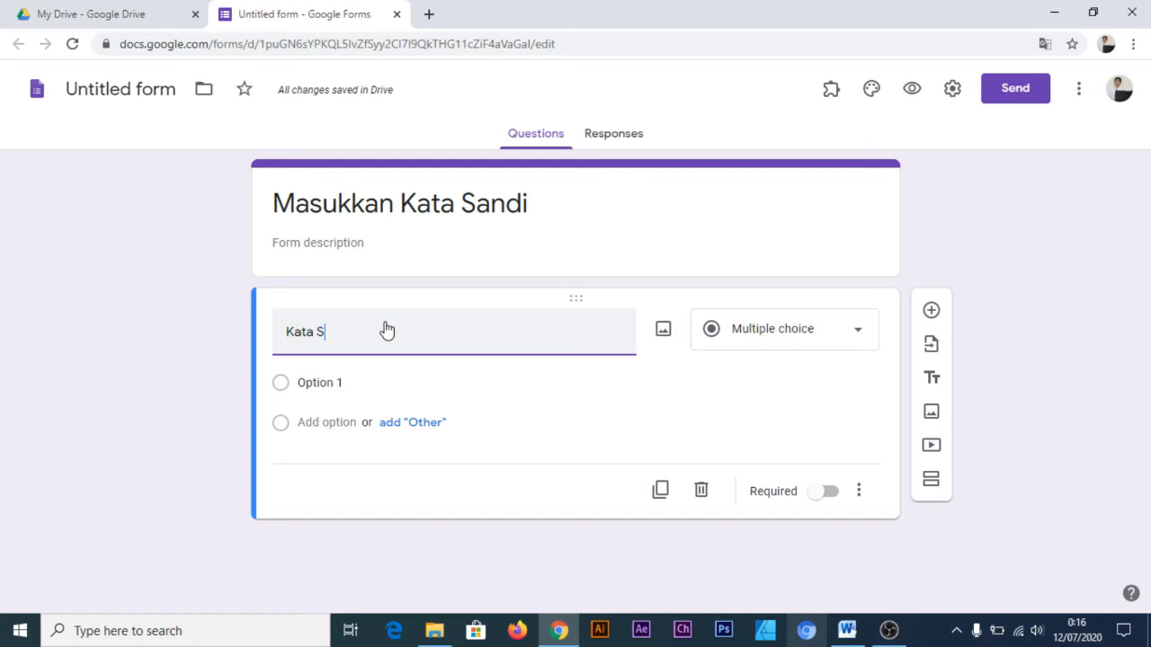
type("Password")
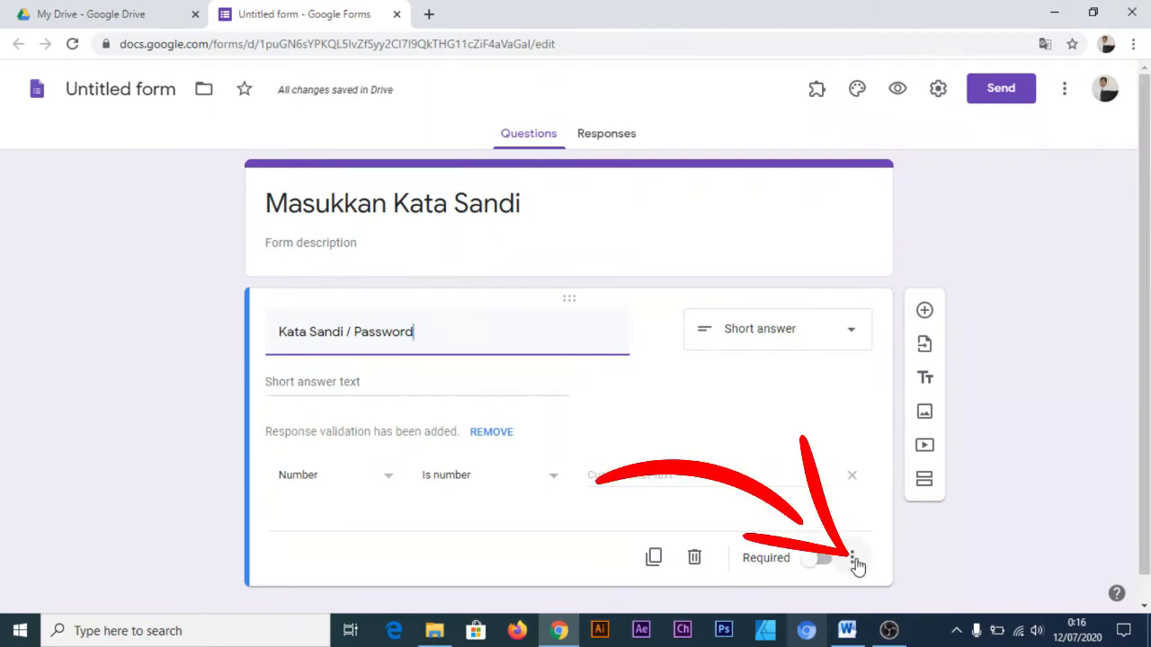
Enable response validation on the password question and keep Number as the validation type
left_click(854, 560)
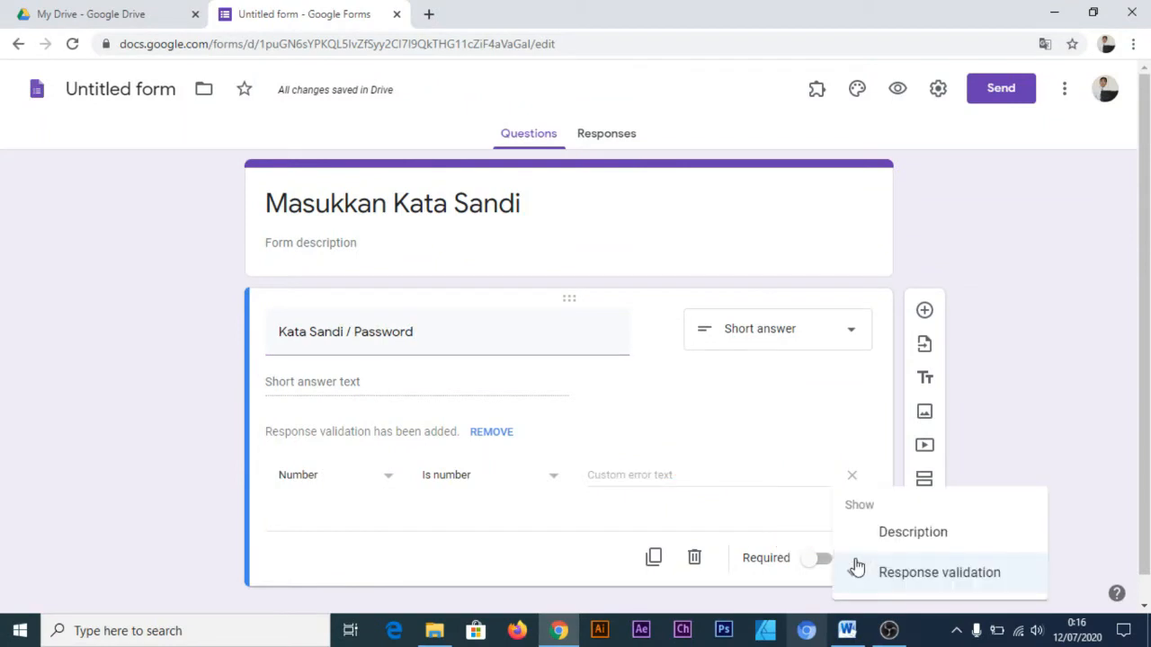
left_click(890, 578)
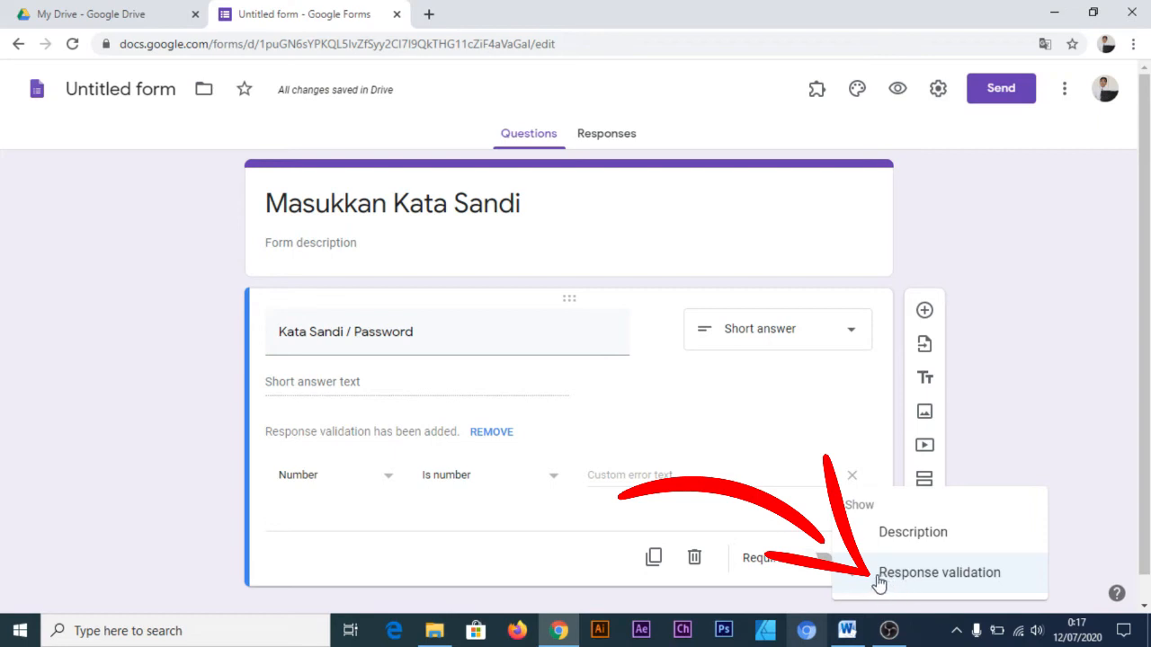
left_click(446, 500)
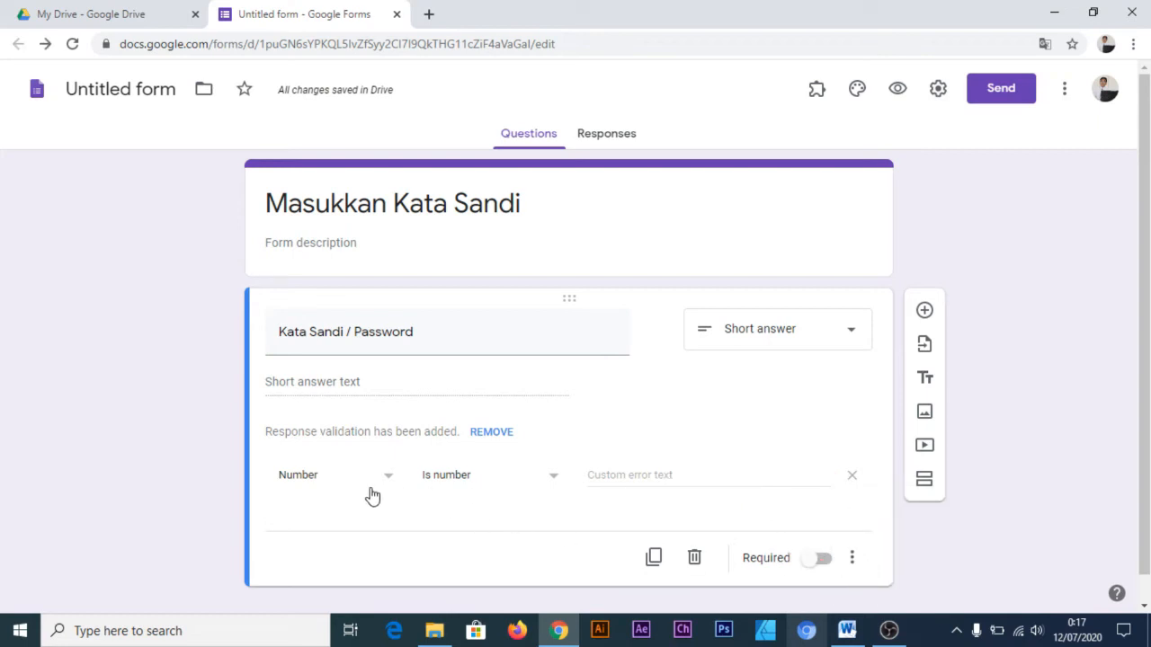
left_click(381, 485)
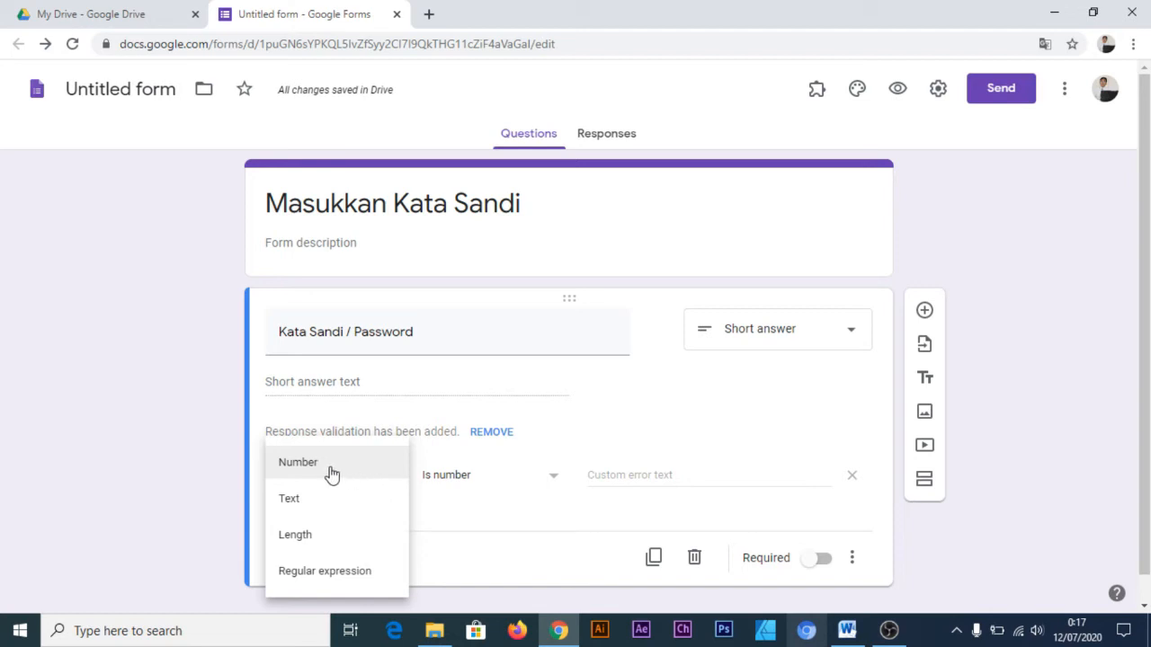
left_click(332, 474)
left_click(380, 477)
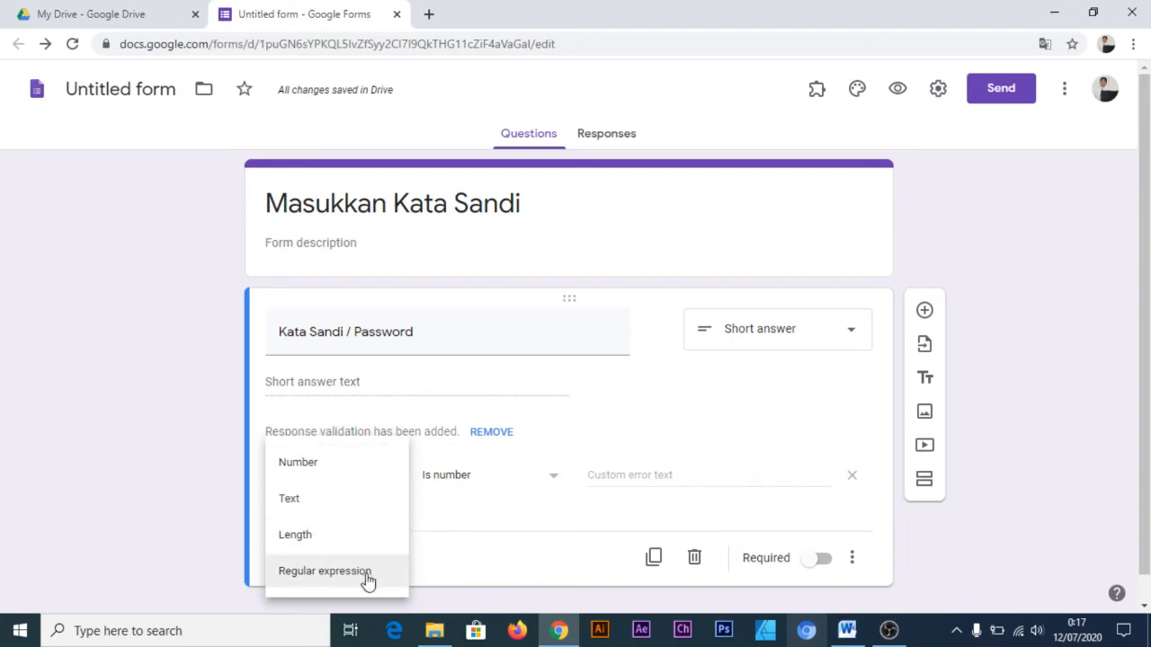
left_click(354, 473)
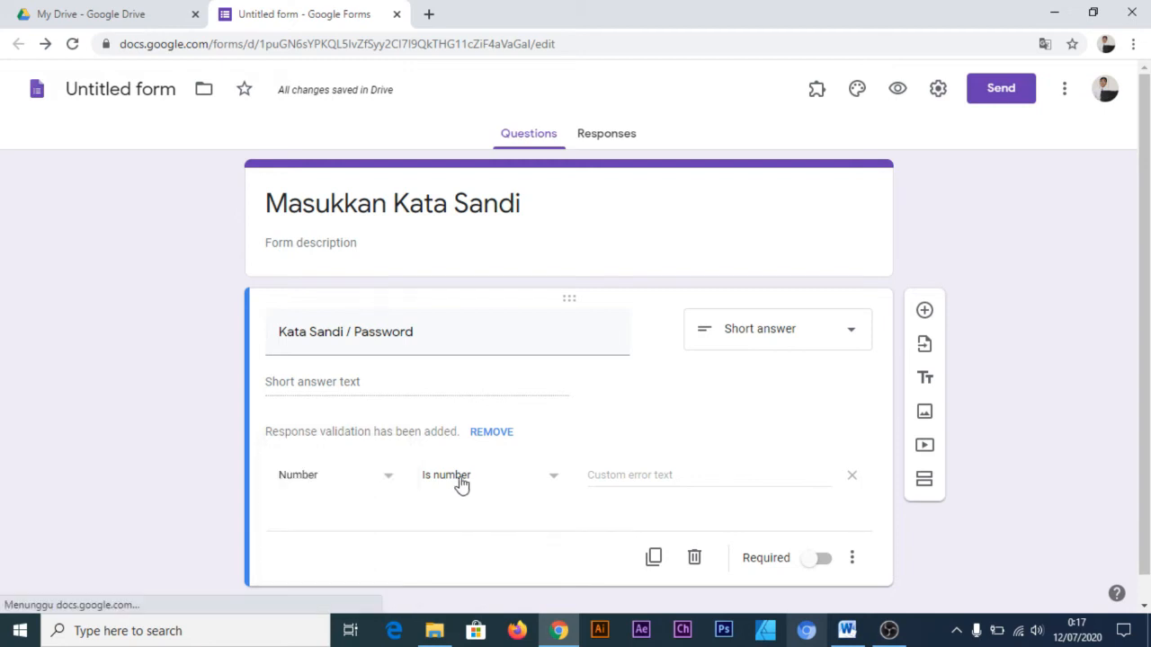
Set the number validation condition to Equal to and enter the numeric password as the required value
left_click(479, 481)
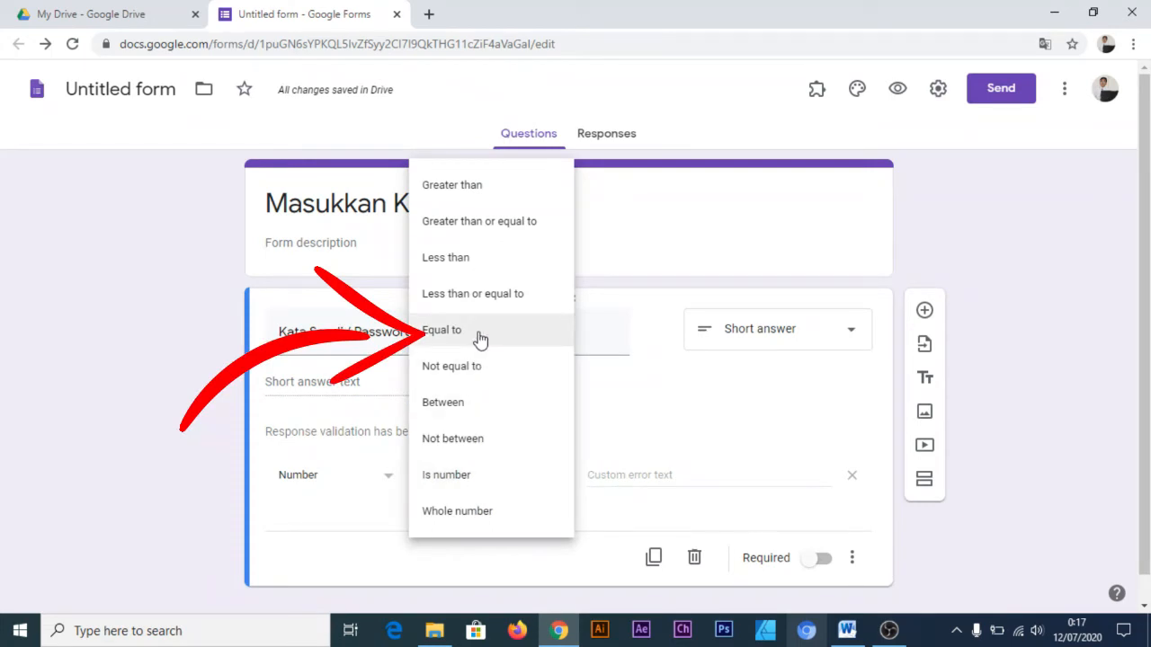
left_click(479, 334)
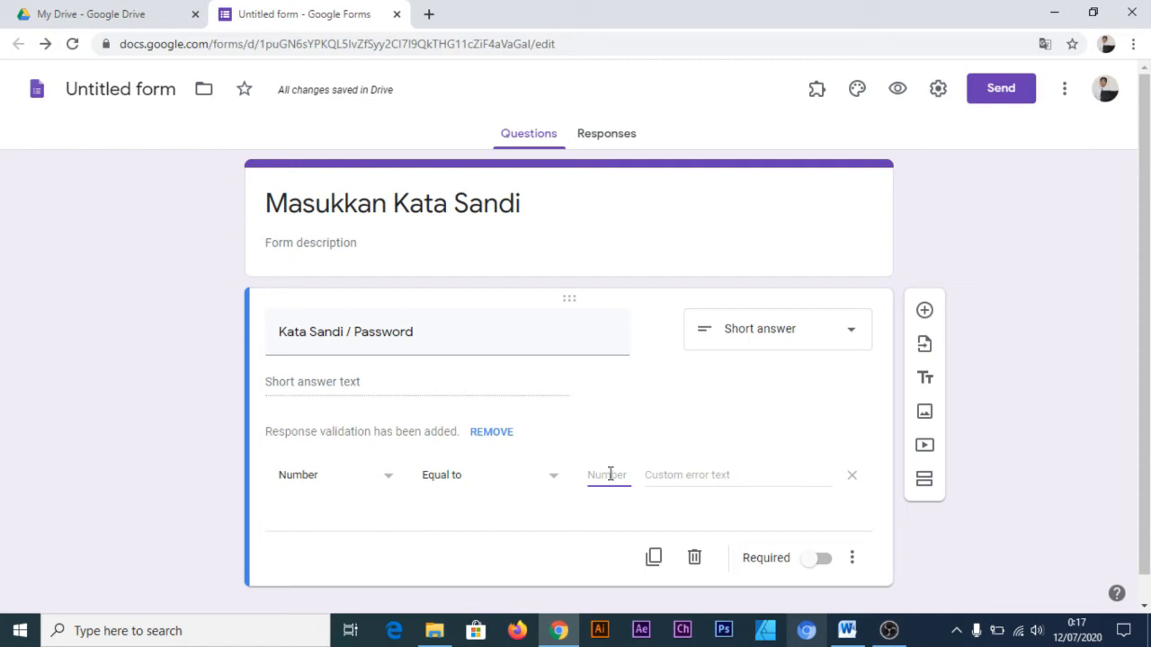
type("123456")
Enter "Password Anda Salah, Silahkan Ulang Kembali" as the validation's custom error text
left_click(732, 477)
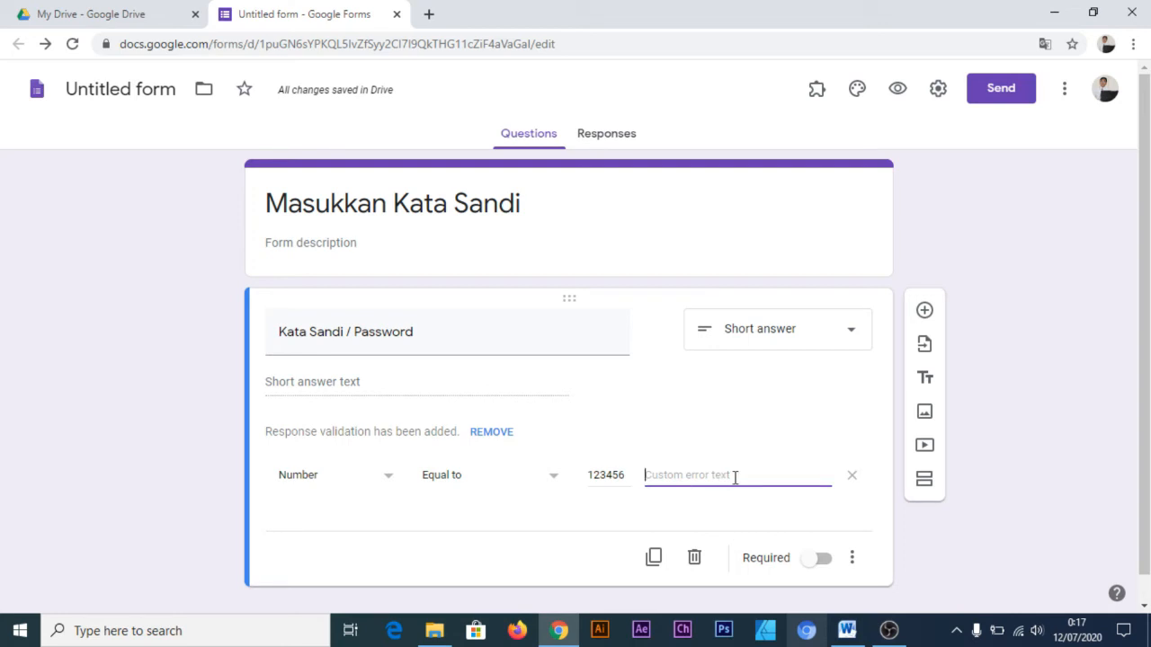
type("Pas")
key("BackSpace")
type("Anda Salah, Sl")
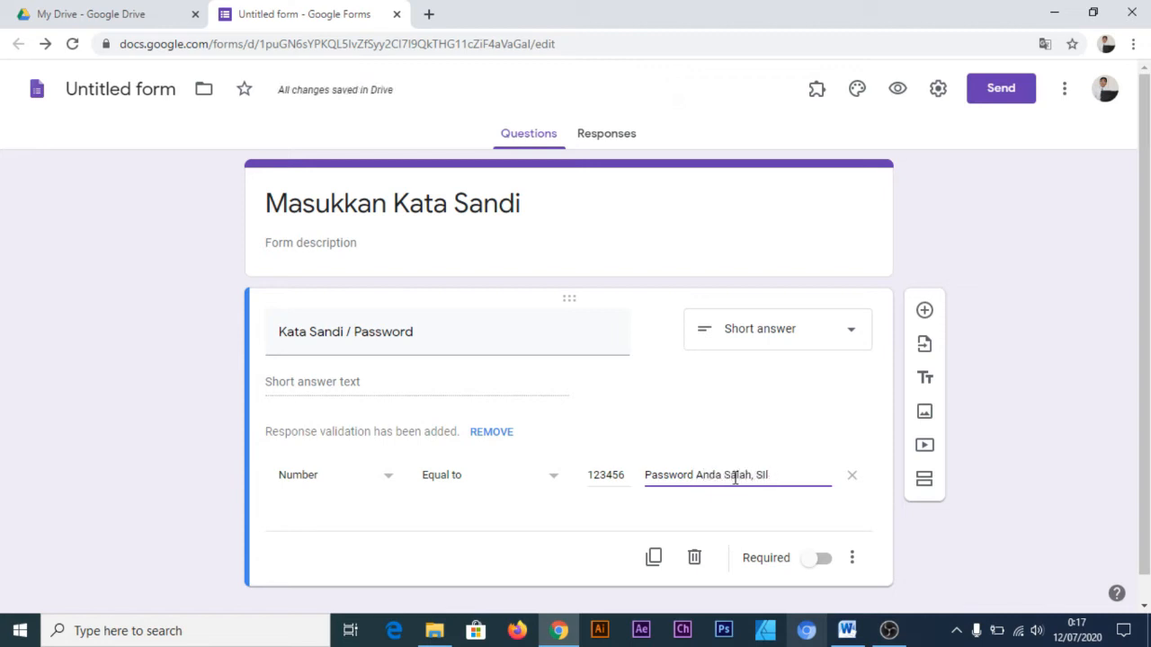
type("lahkan Ulang Kembali")
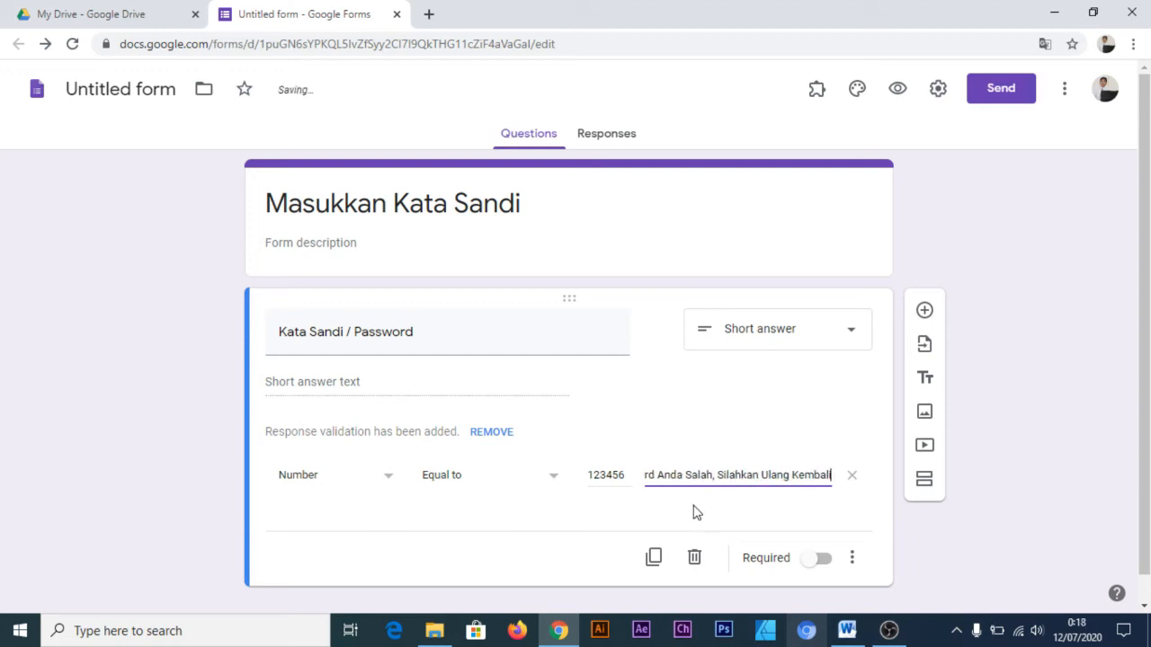
left_click(632, 529)
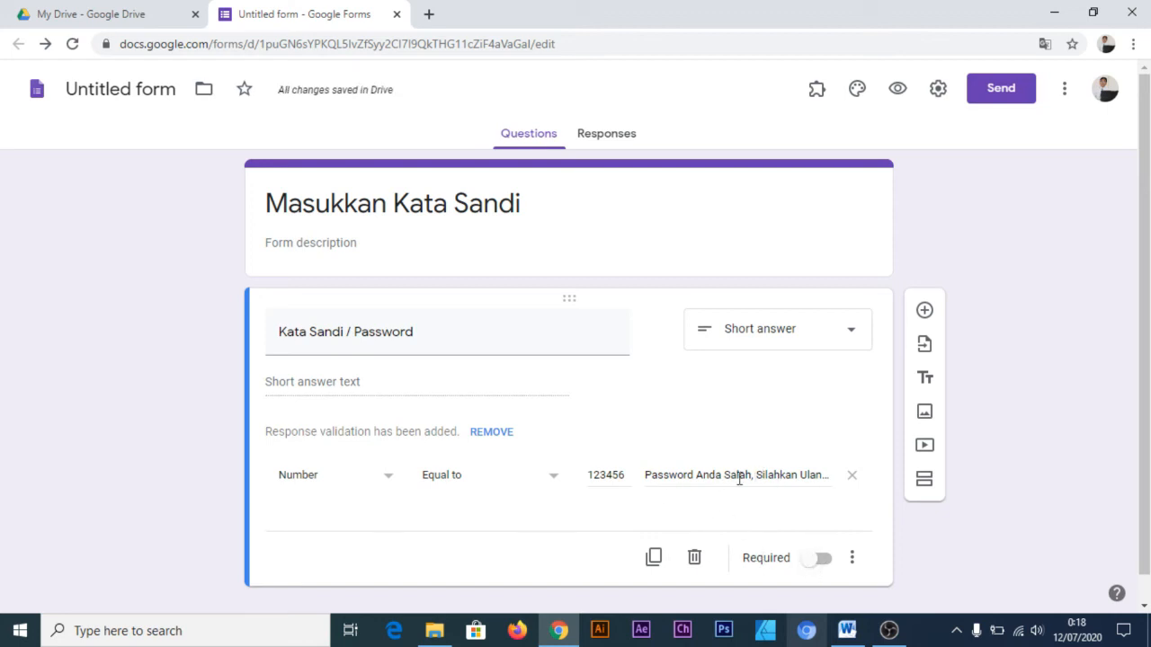
Add a second section after the password question and title it "ULANGAN TENGAH SEMESTER"
scroll(572, 433, "down", 1)
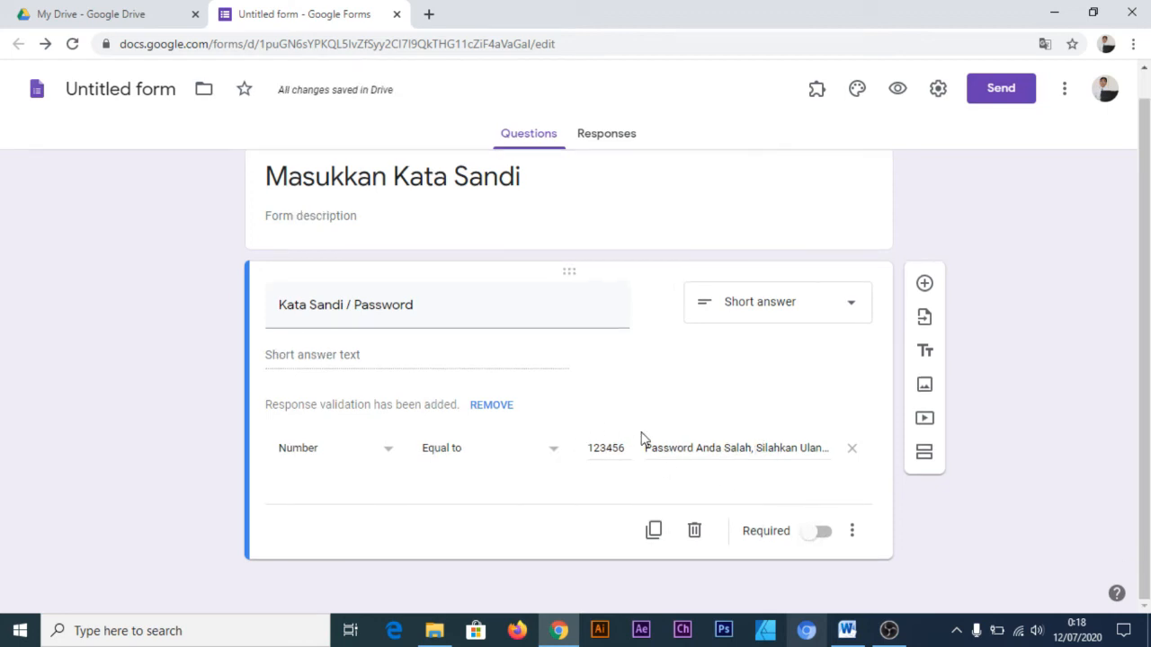
left_click(925, 454)
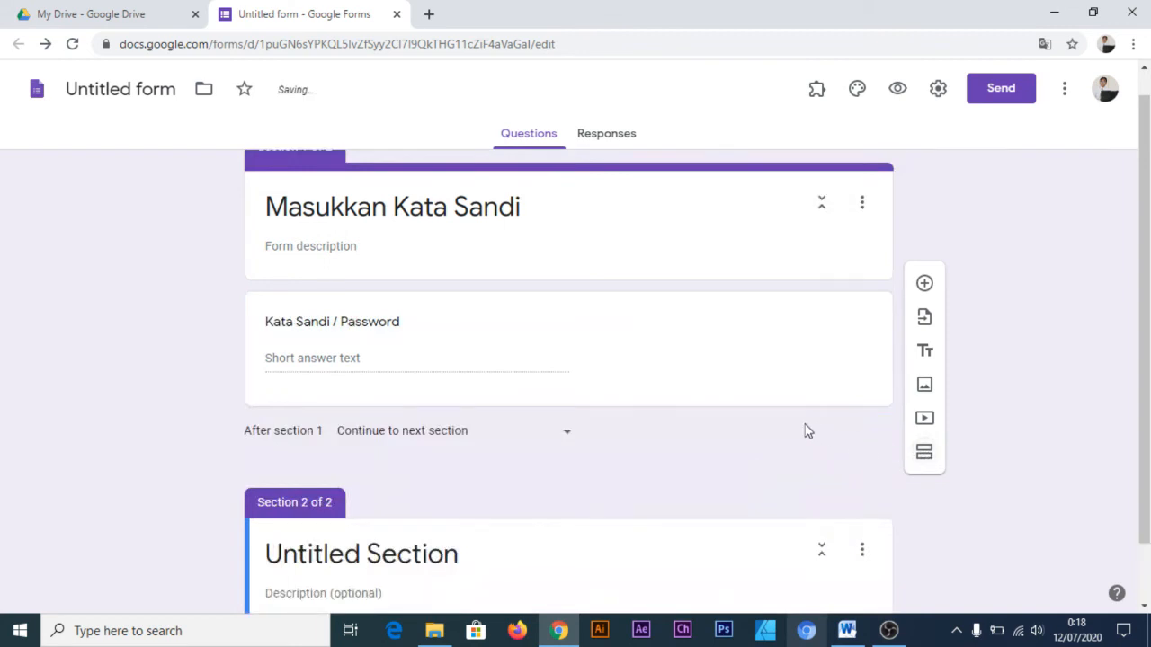
left_click(484, 495)
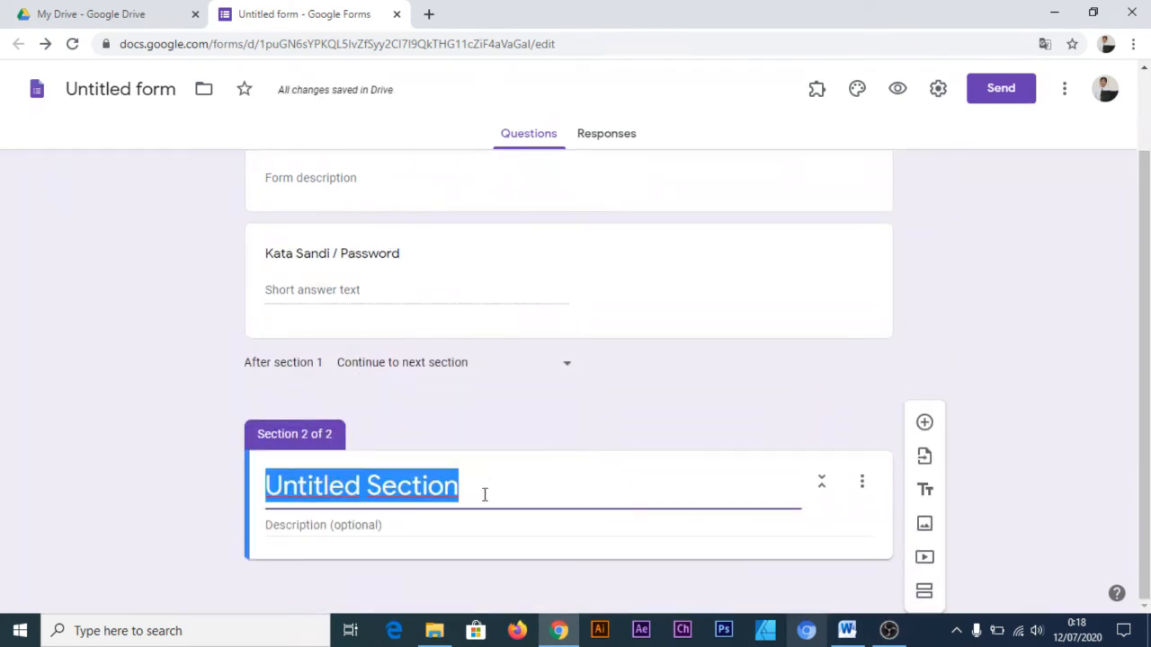
type("Ulan")
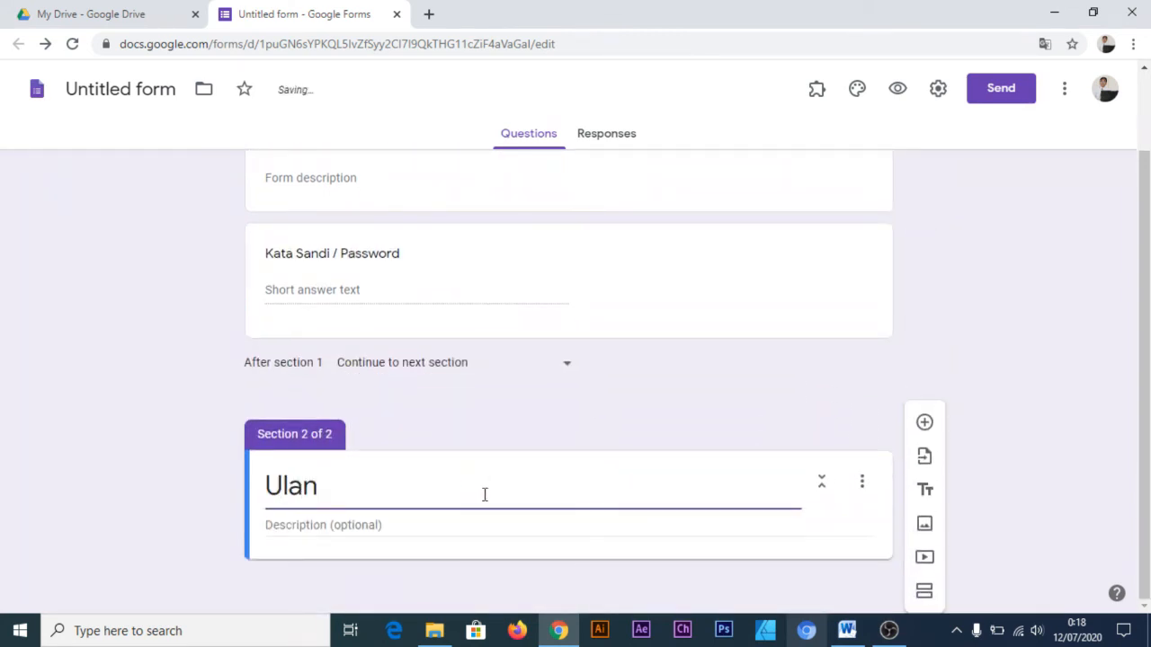
type("gan")
key("BackSpace")
key("BackSpace")
key("BackSpace")
key("BackSpace")
key("BackSpace")
key("BackSpace")
type("LANGAN M")
key("BackSpace")
type("TENGAH SEME")
type("STER")
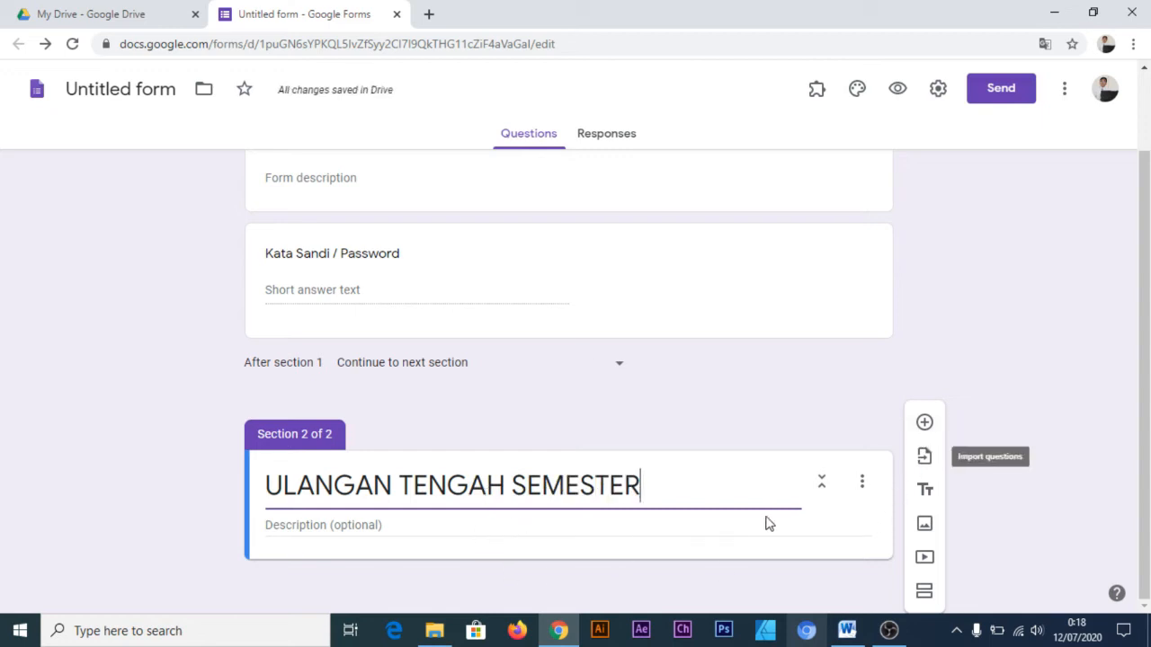
Add a multiple-choice question to section 2 and fill its text with question 1 copied from the Word document
left_click(926, 424)
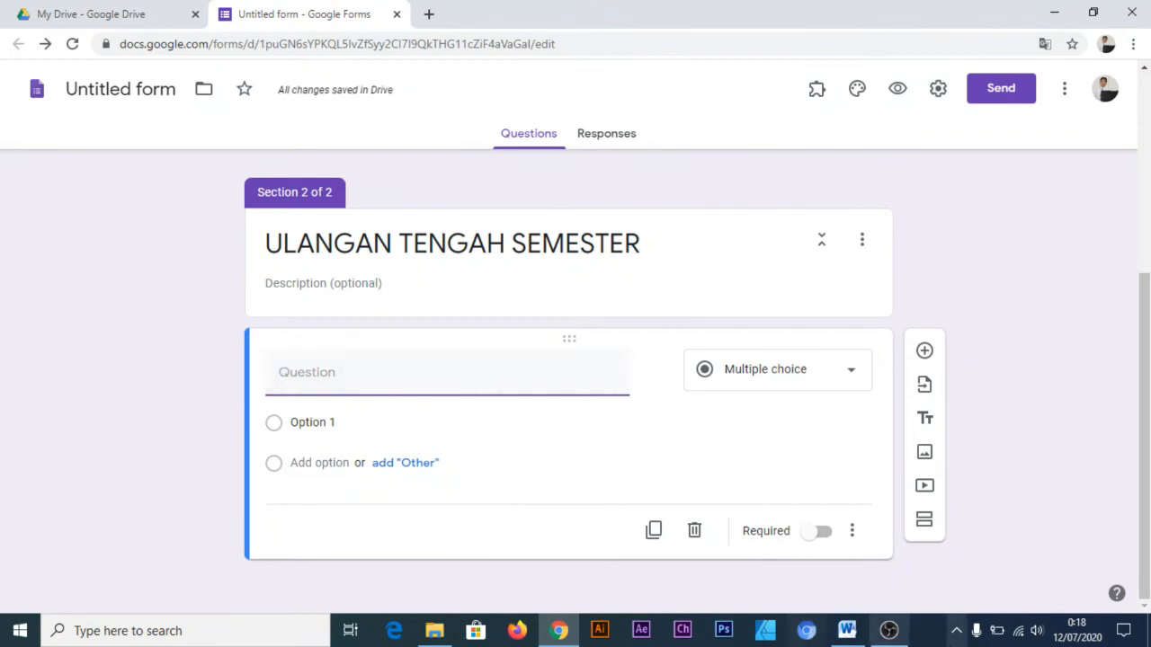
left_click(847, 630)
left_click_drag(457, 198, 362, 179)
key("ctrl+c")
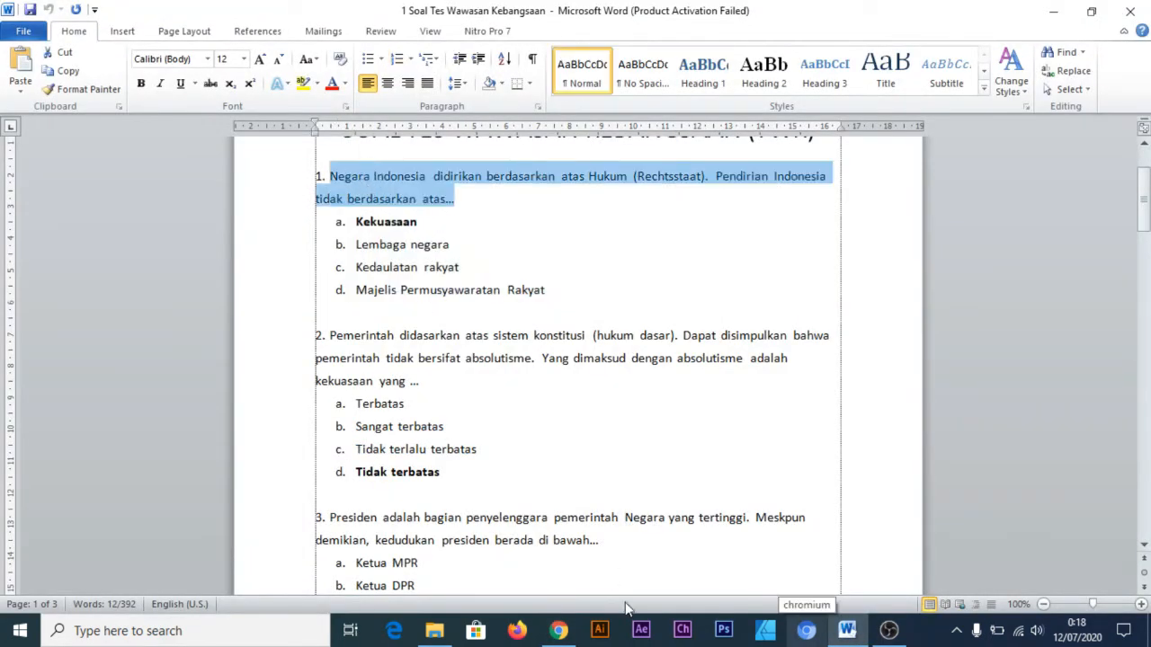
left_click(559, 631)
left_click(458, 387)
key("ctrl+v")
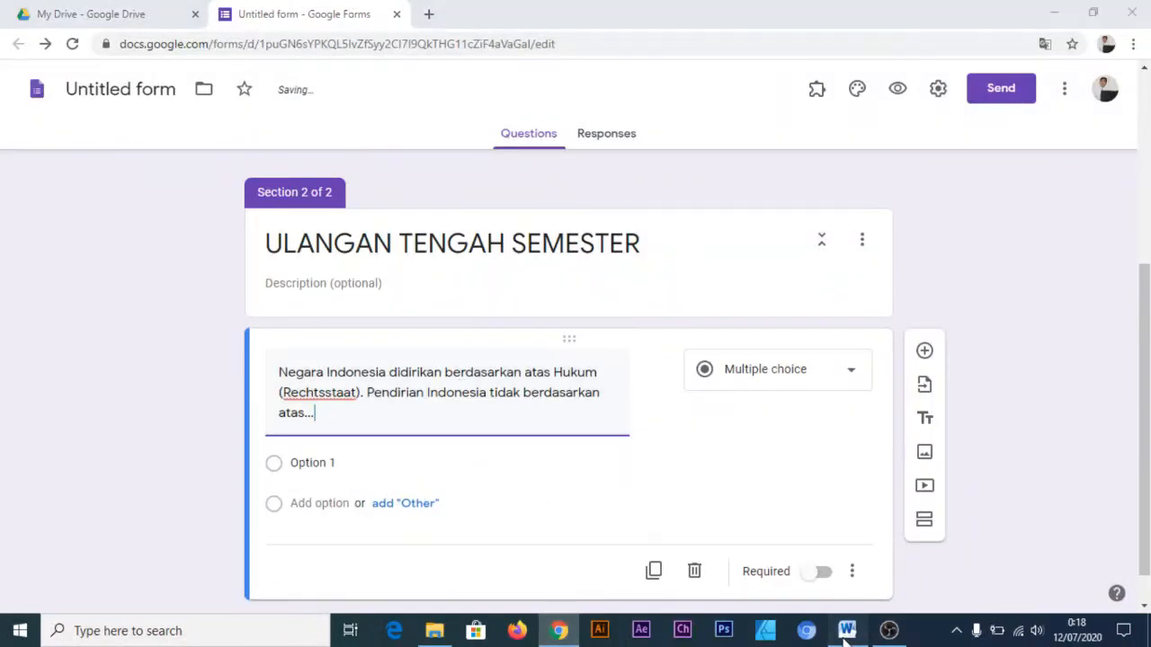
Copy the four answer choices of question 1, from Kekuasaan to Majelis Permusyawaratan Rakyat, from the Word document into the form question's options
left_click(846, 630)
left_click_drag(545, 290, 351, 219)
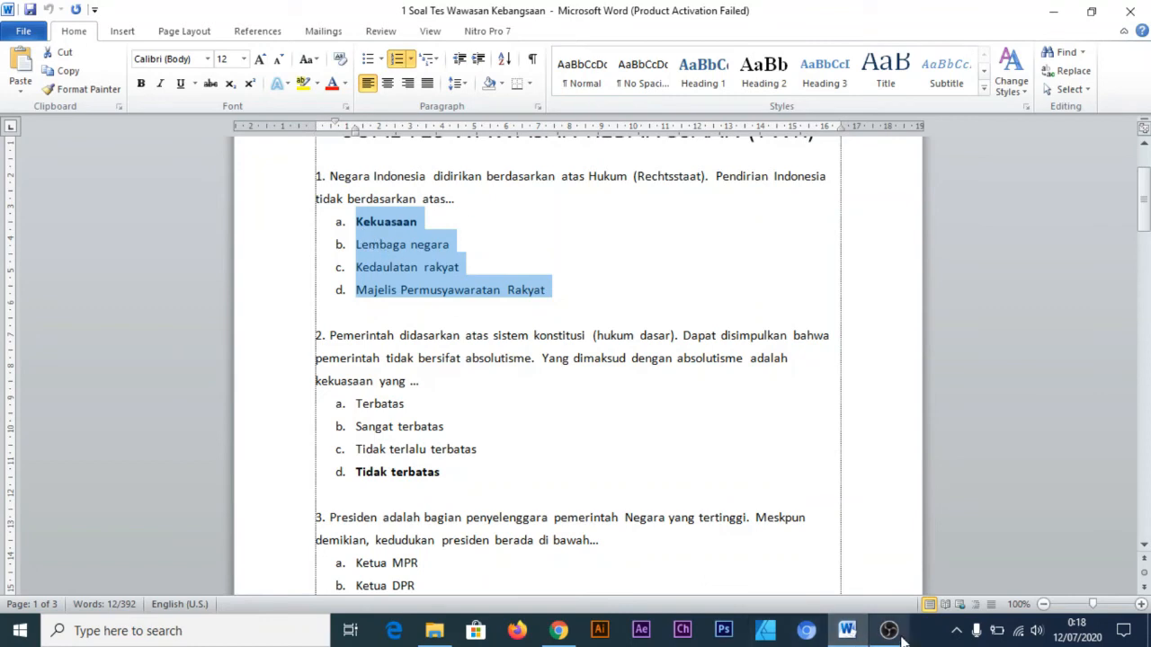
left_click(559, 630)
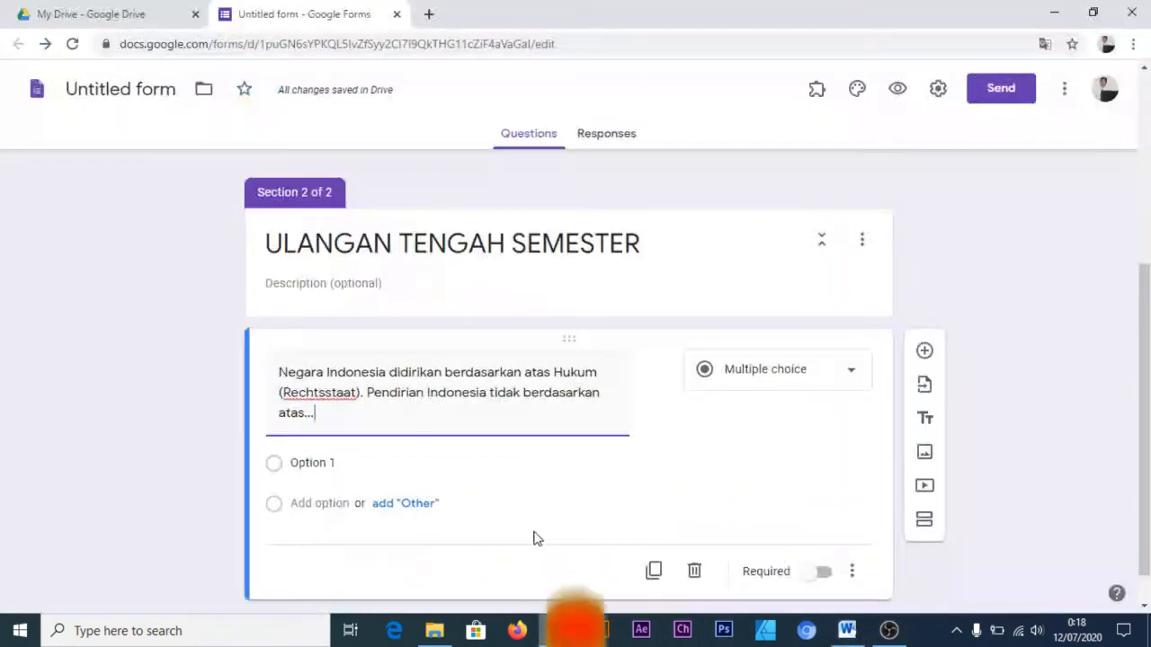
left_click(471, 460)
key("ctrl+v")
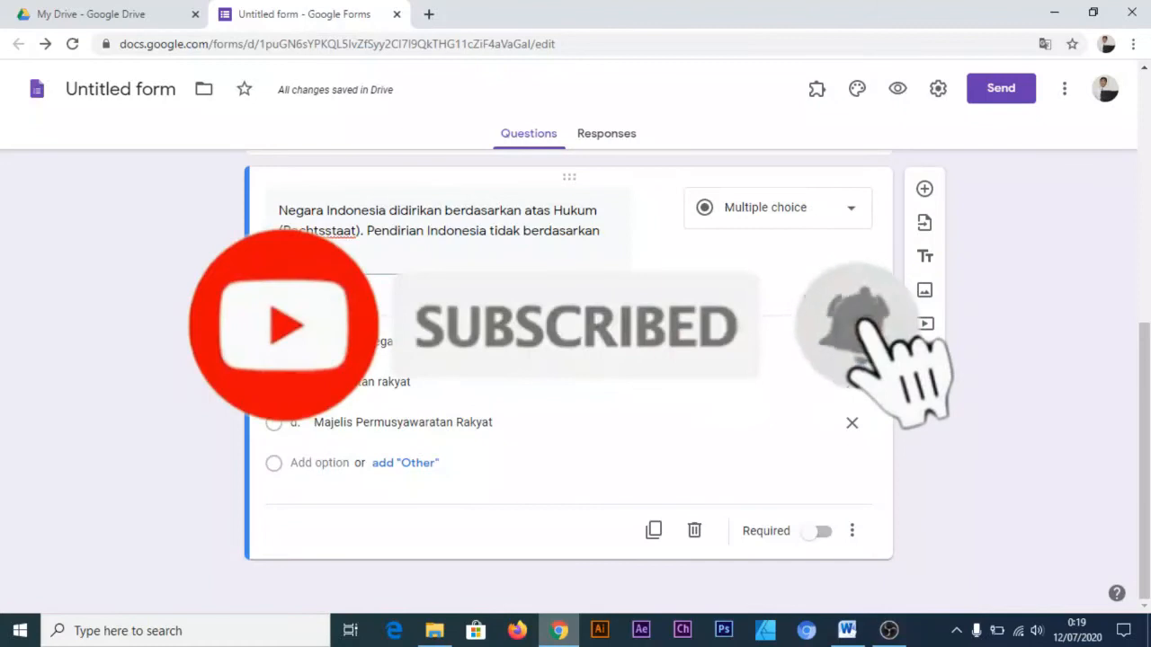
Review the password question's response validation in section 1 and the exam question with its options in section 2
scroll(503, 405, "up", 10)
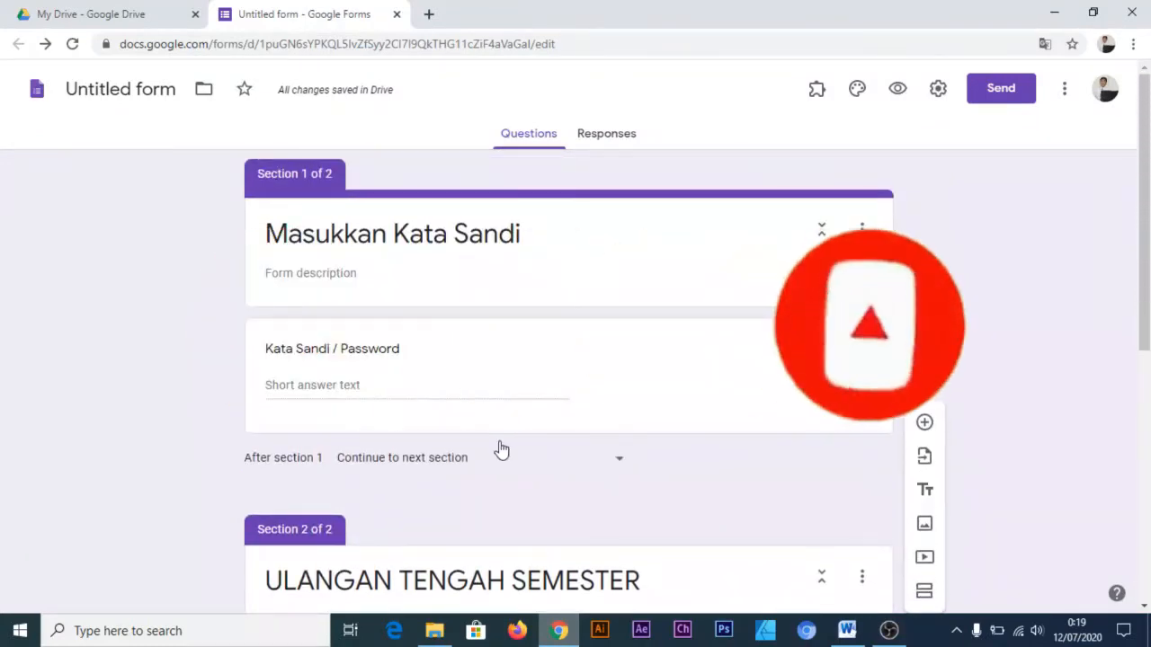
left_click(409, 397)
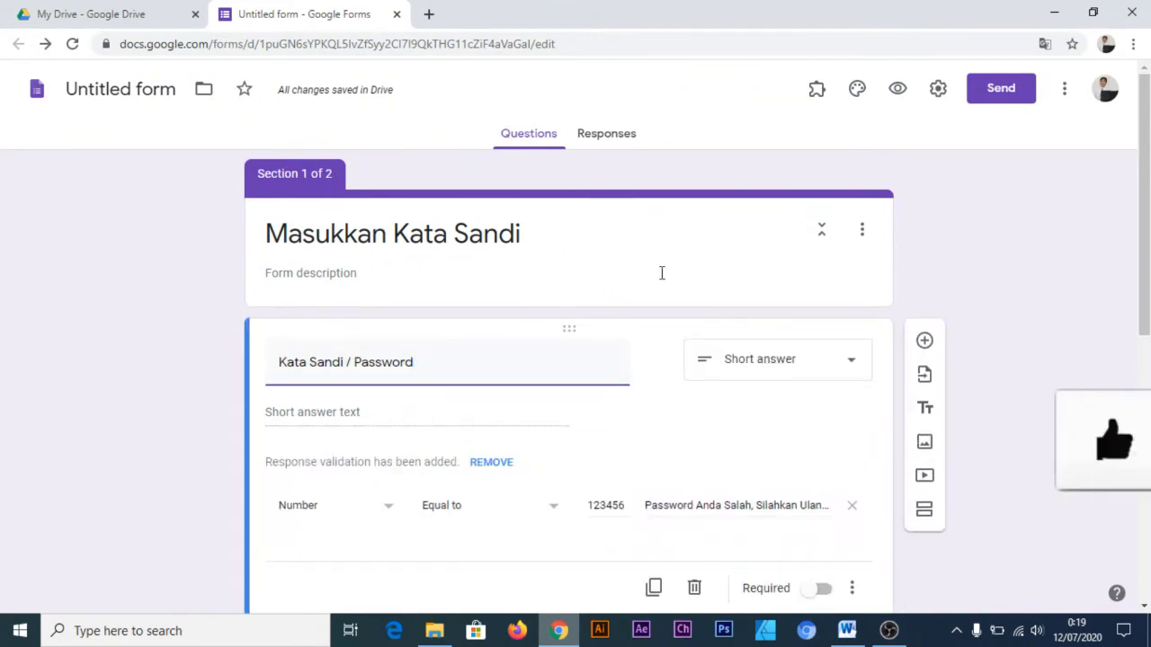
left_click(993, 262)
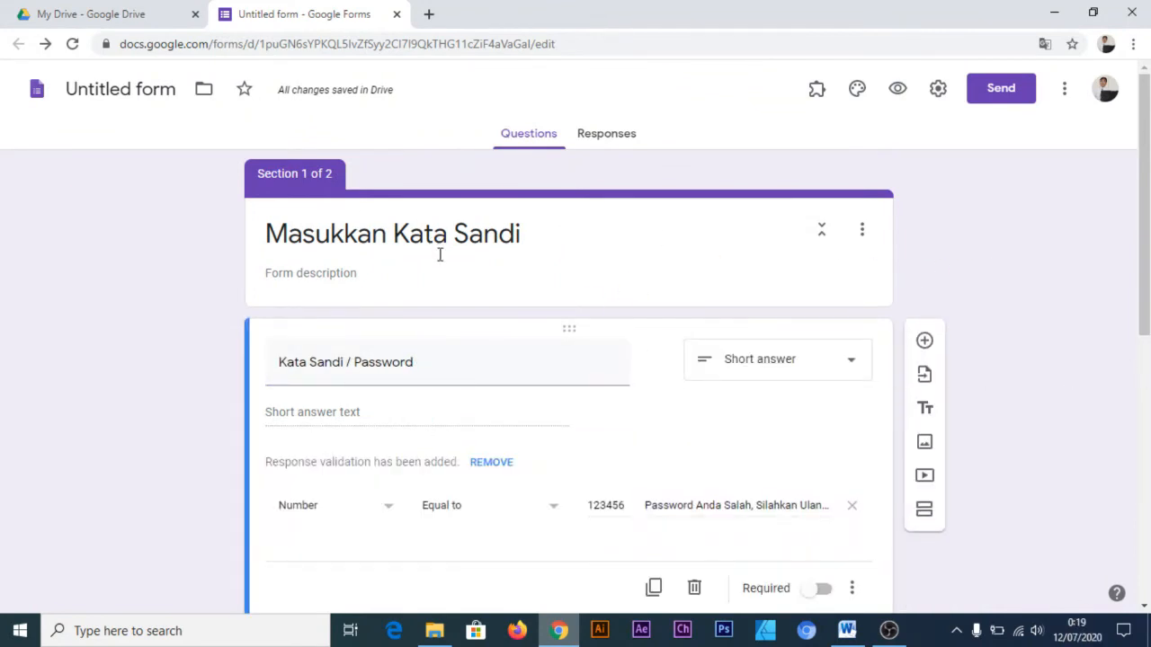
scroll(413, 373, "down", 6)
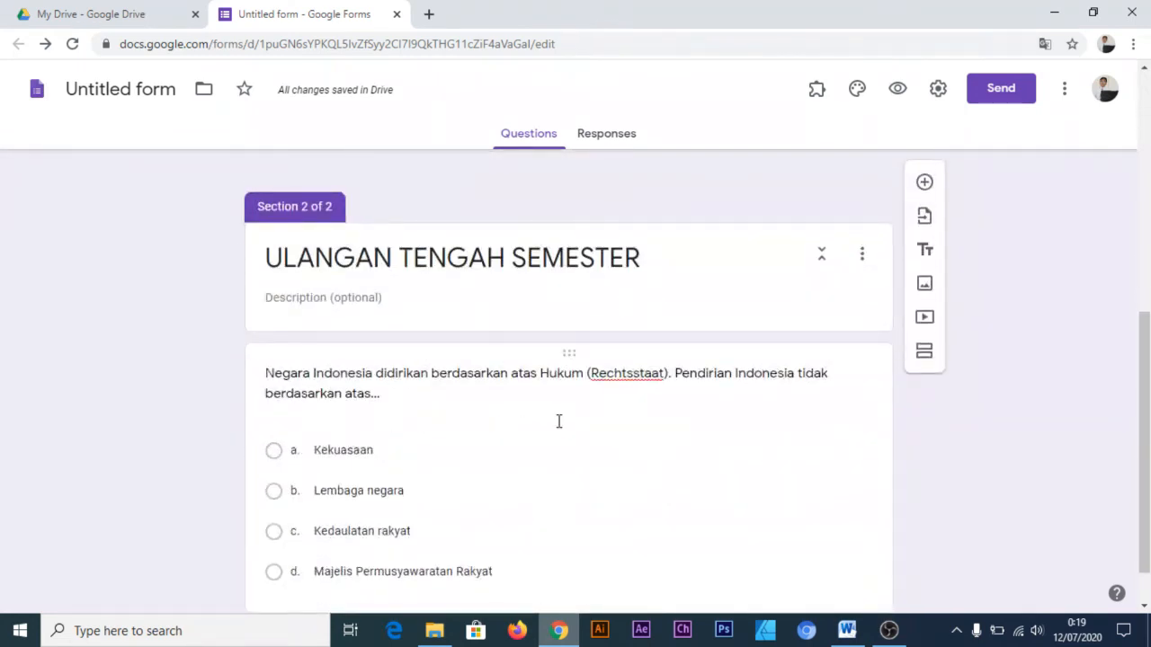
scroll(540, 368, "up", 5)
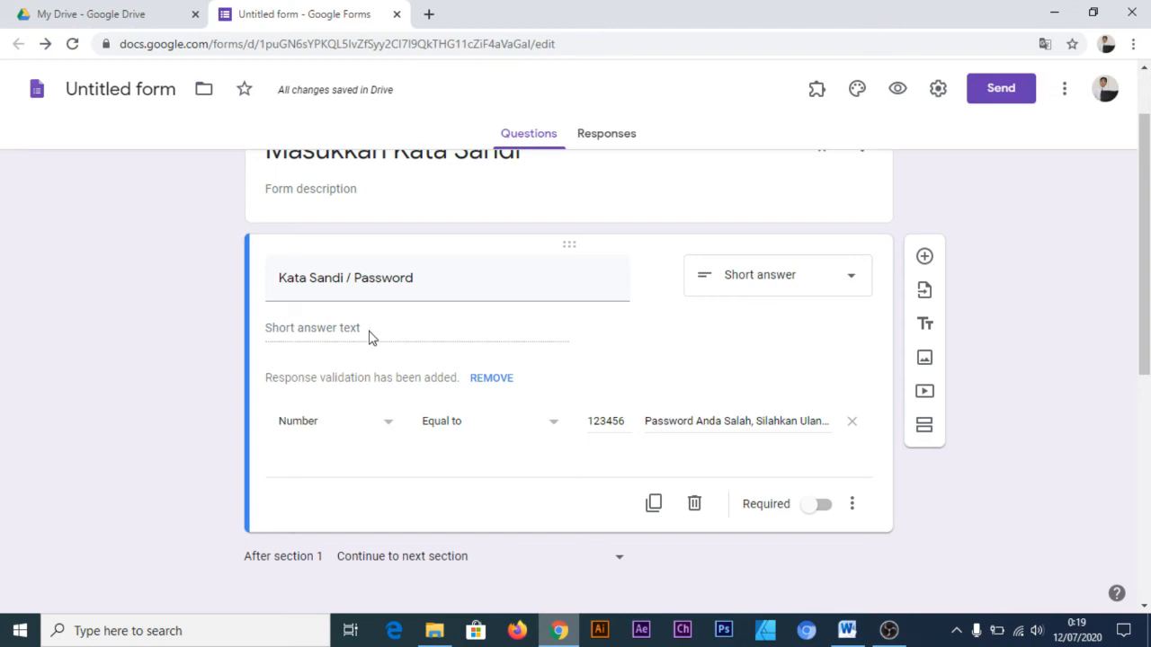
scroll(377, 342, "down", 4)
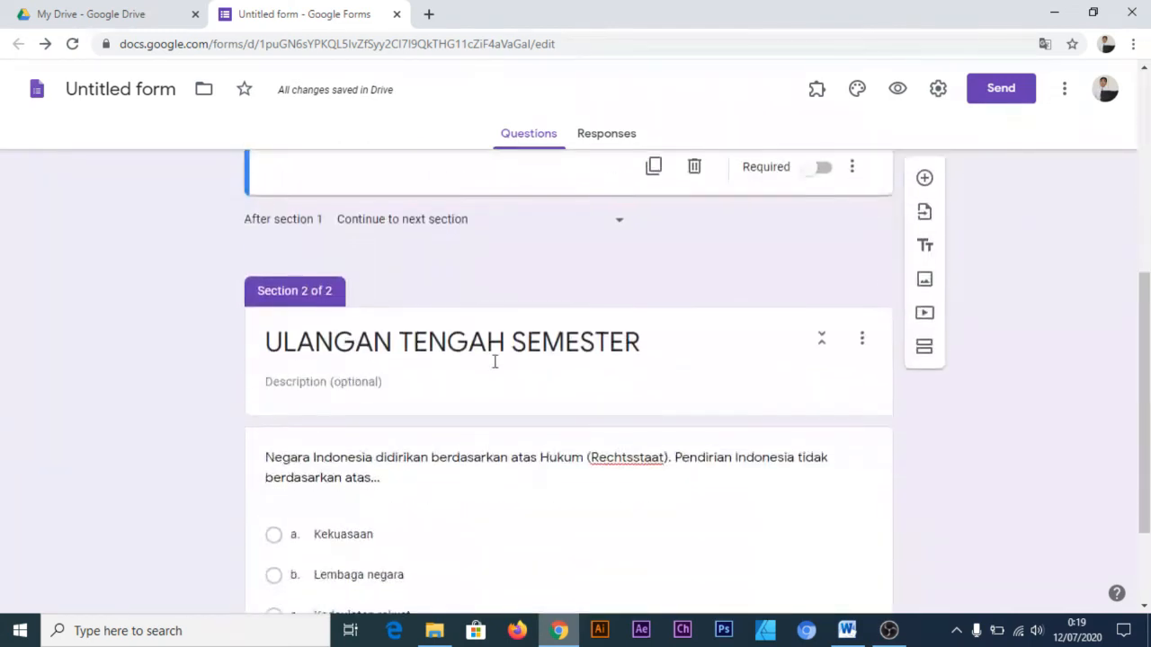
scroll(516, 360, "up", 2)
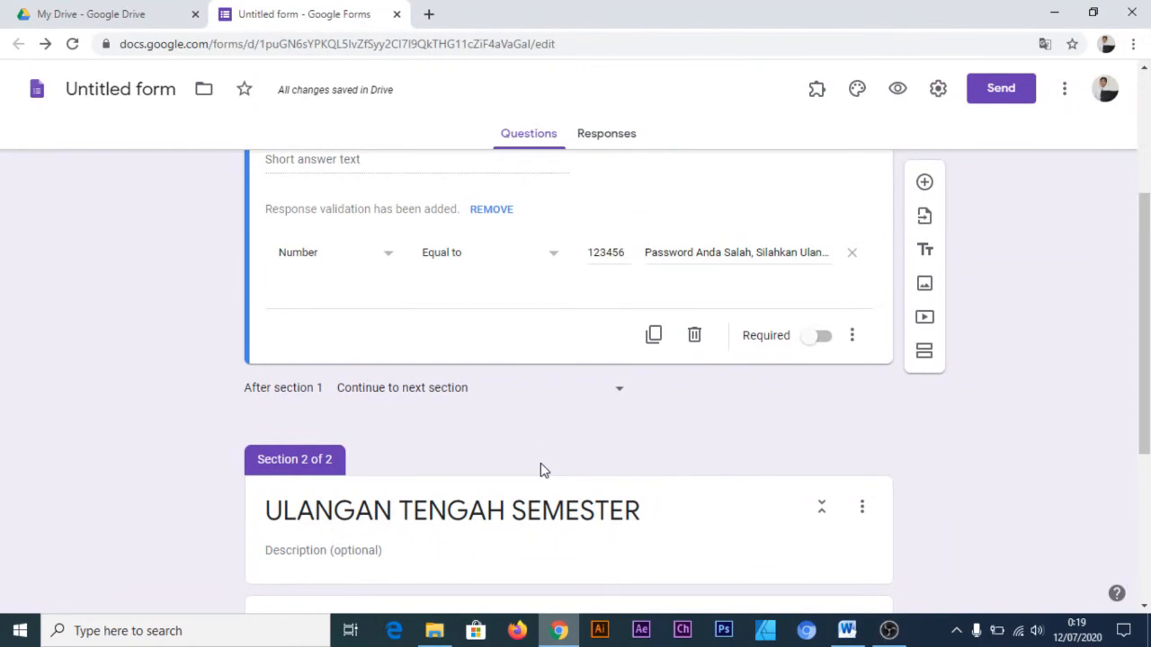
scroll(543, 470, "up", 1)
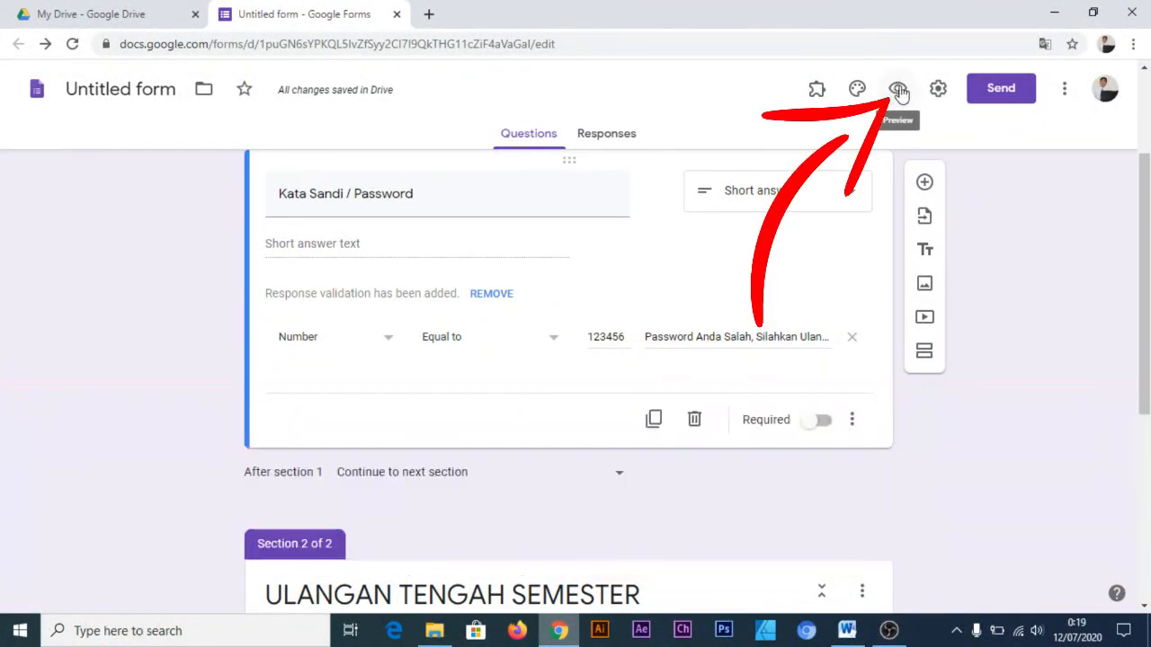
Open the form preview and try to continue with an incorrect password in the Kata Sandi / Password field
left_click(897, 93)
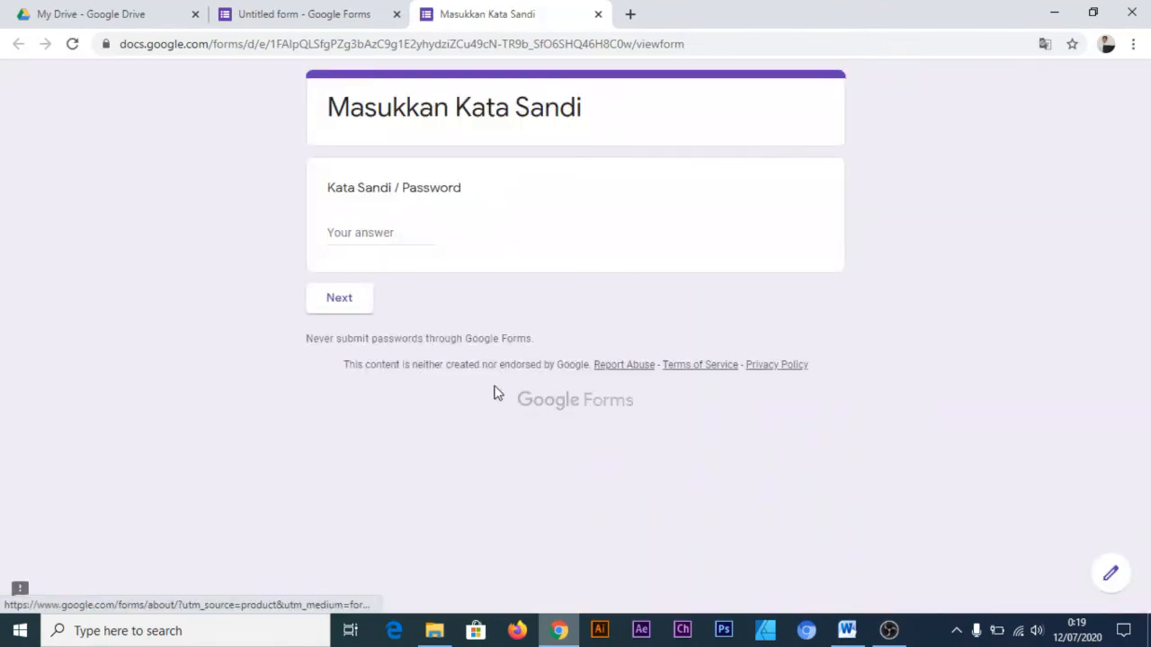
left_click(402, 237)
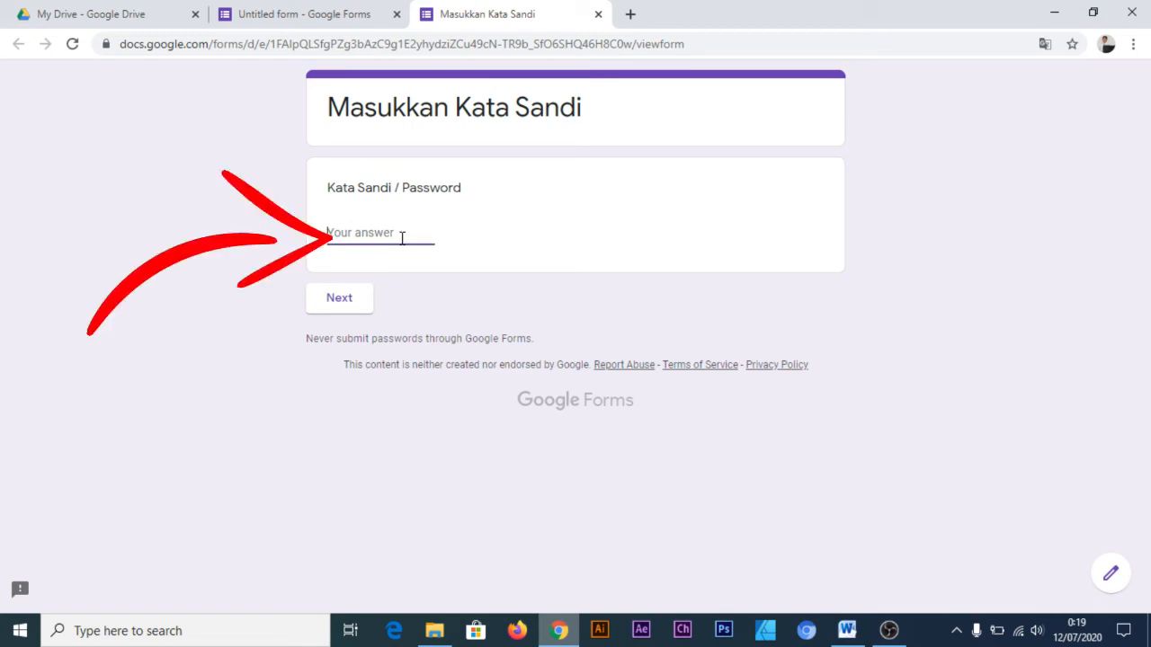
type("ABCD")
left_click(353, 304)
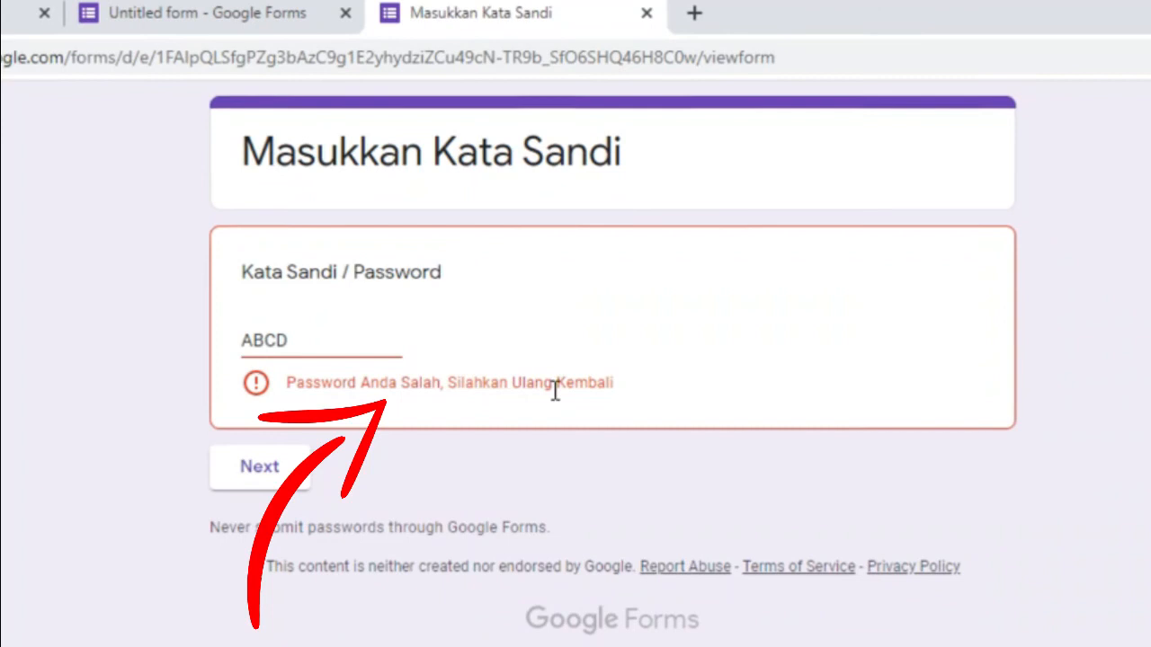
Replace the answer in the Kata Sandi / Password field with the correct numeric password and continue to the exam section
left_click_drag(404, 347, 152, 344)
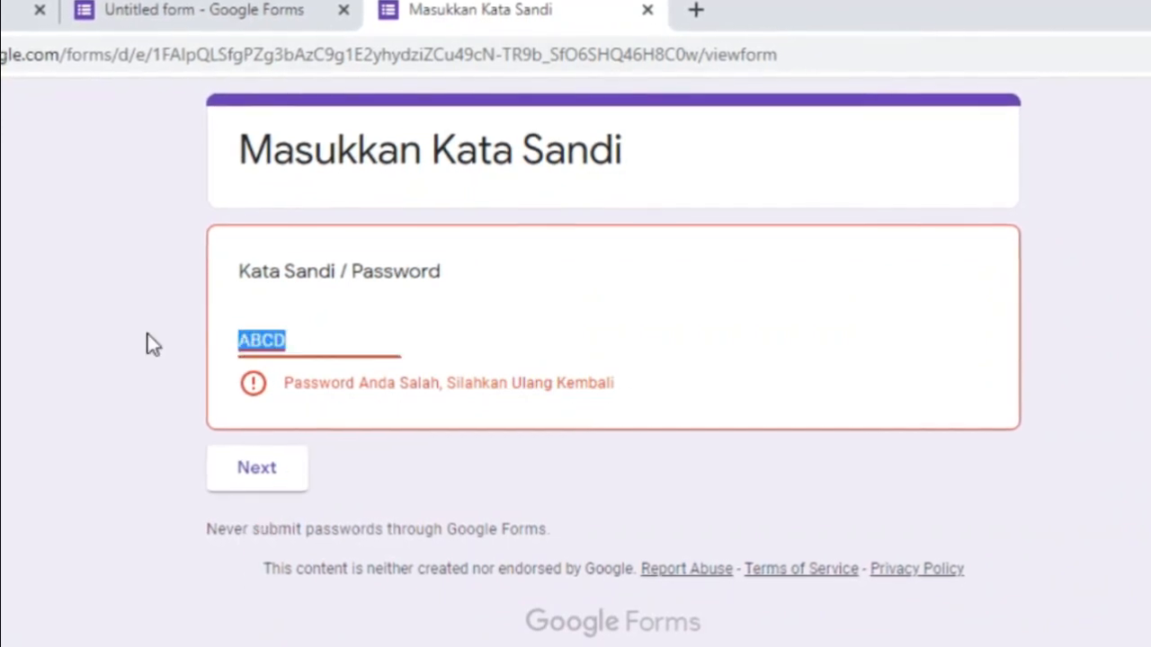
type("1234")
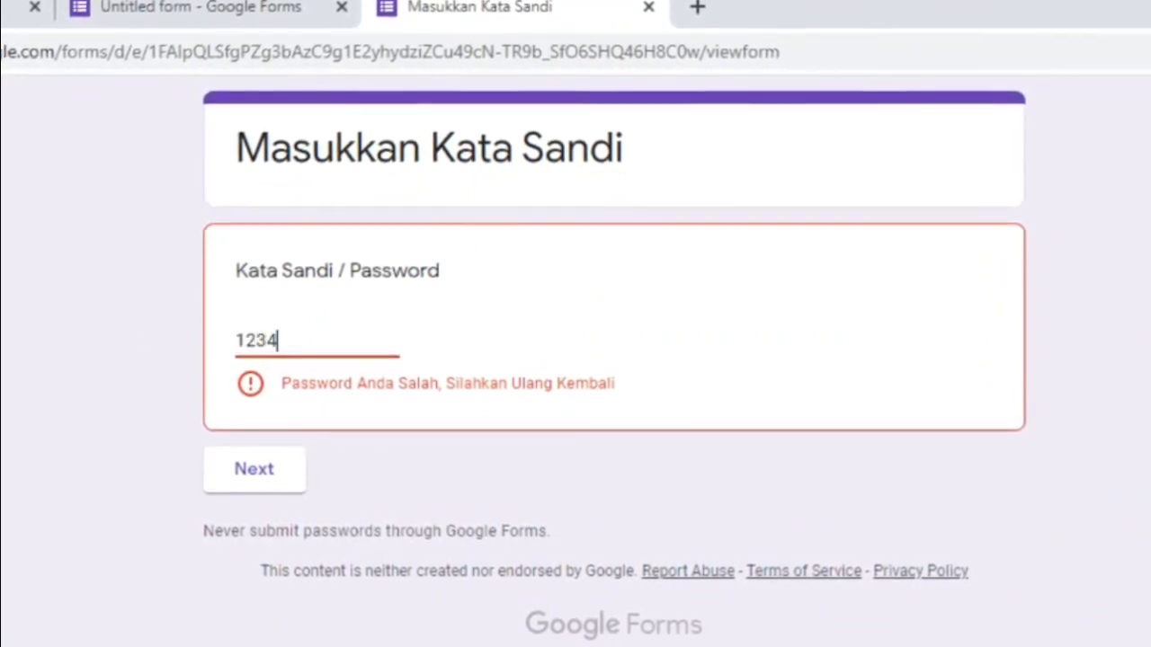
type("56")
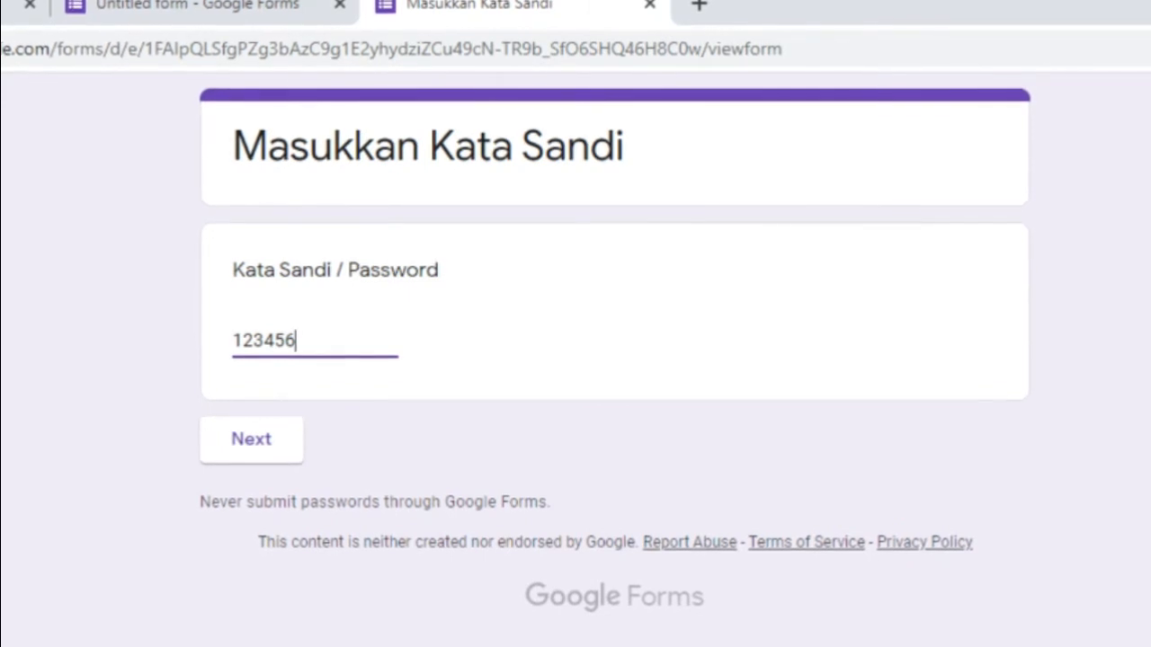
left_click(264, 440)
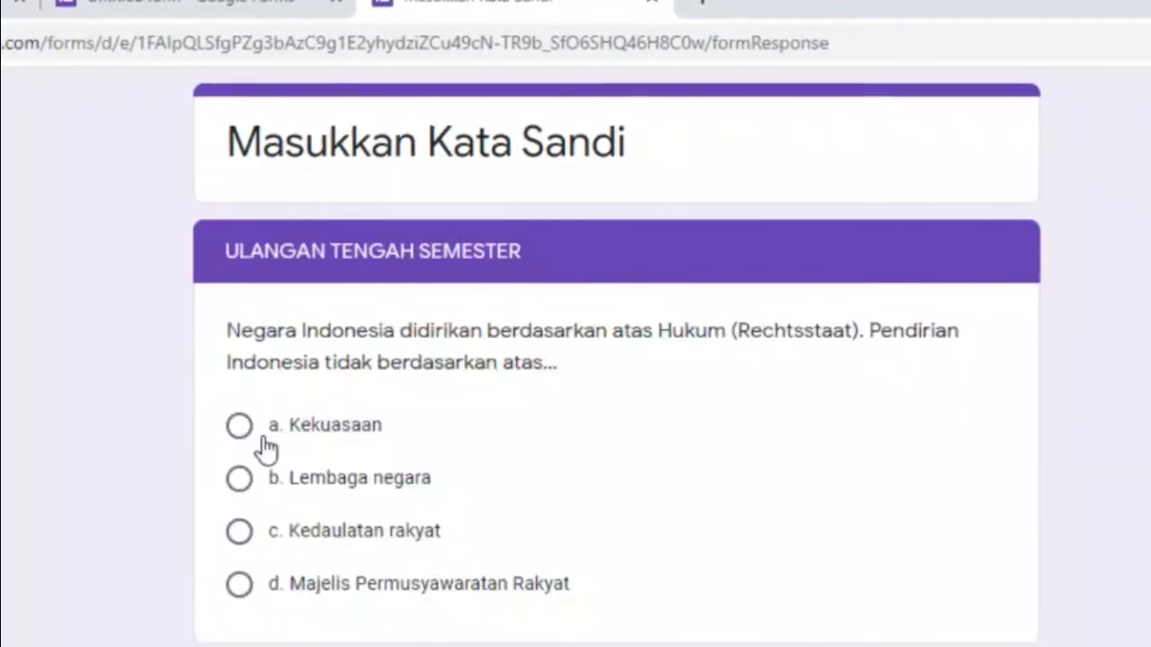